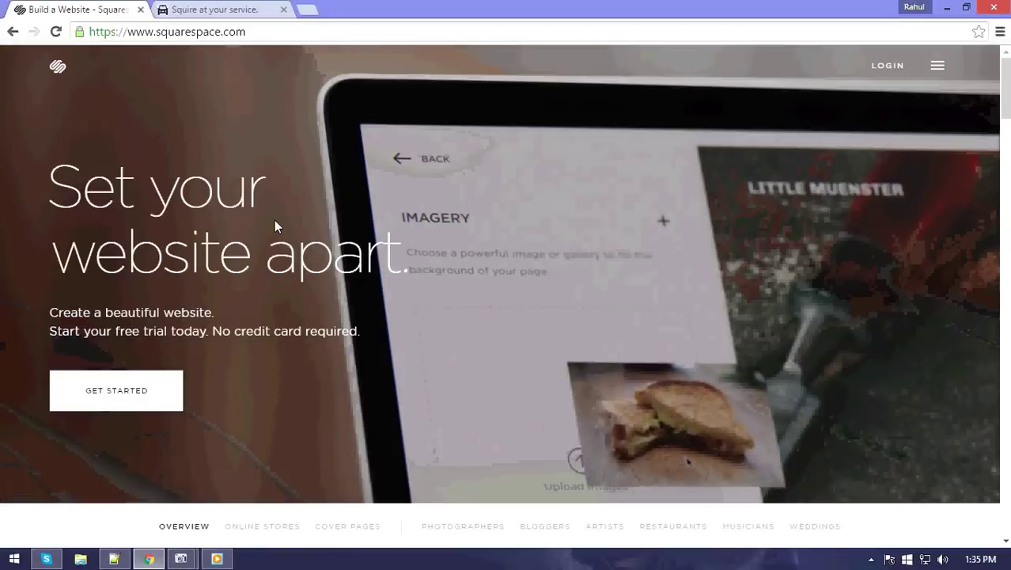
# Click repeatedly at the same spot on the page, then select the current web address.
pyautogui.click(274, 226)
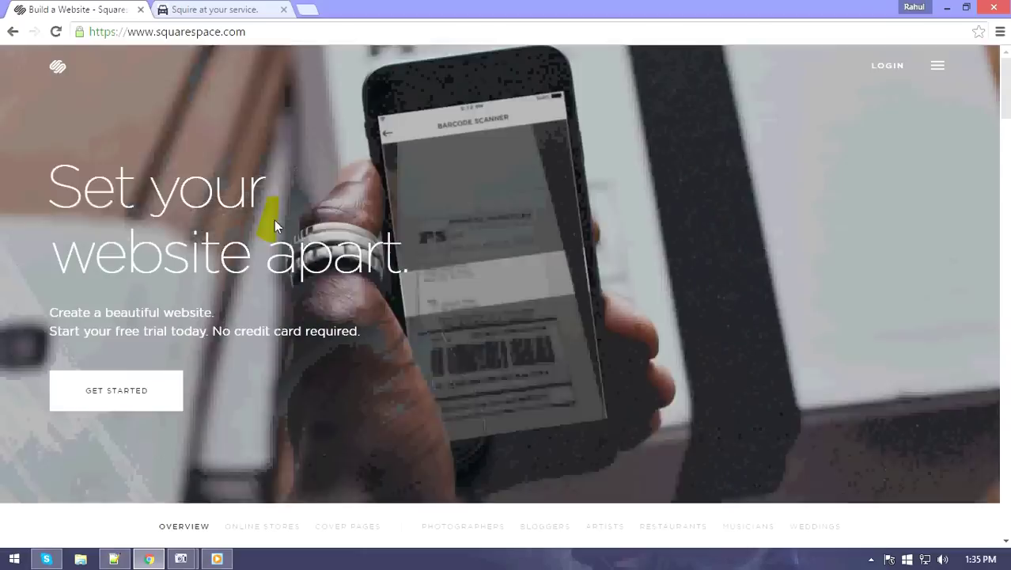
pyautogui.click(275, 226)
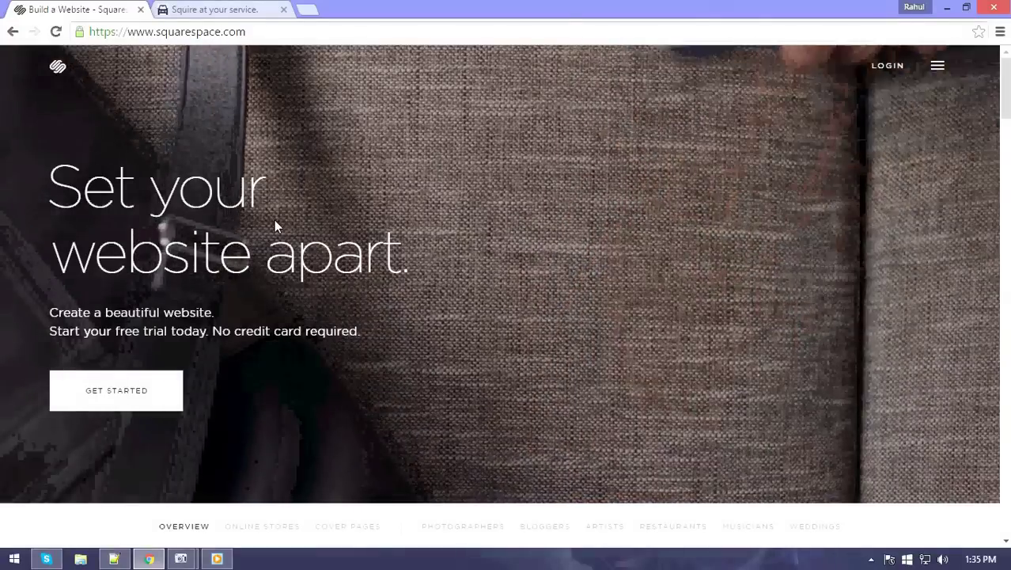
pyautogui.click(275, 225)
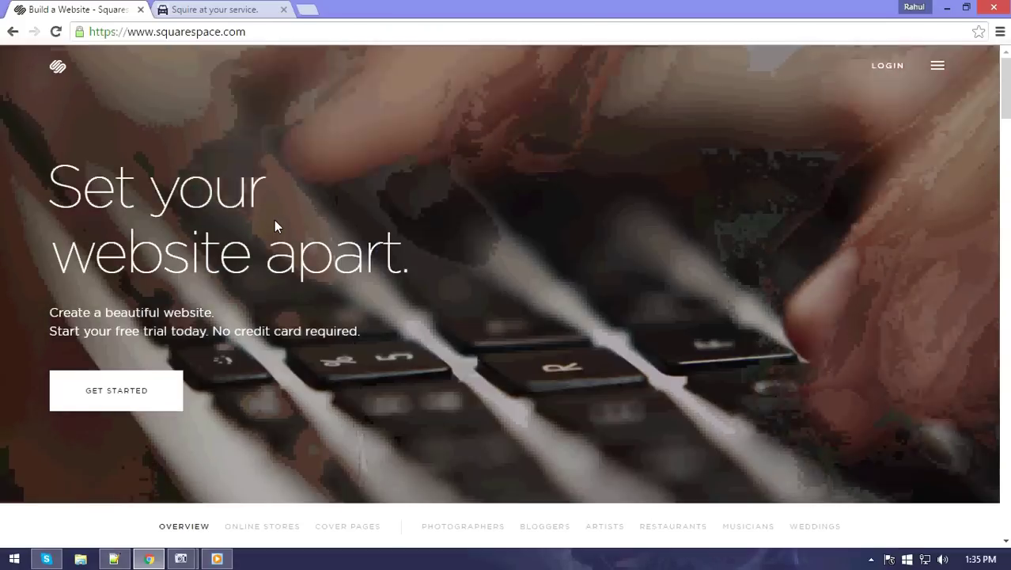
pyautogui.click(274, 222)
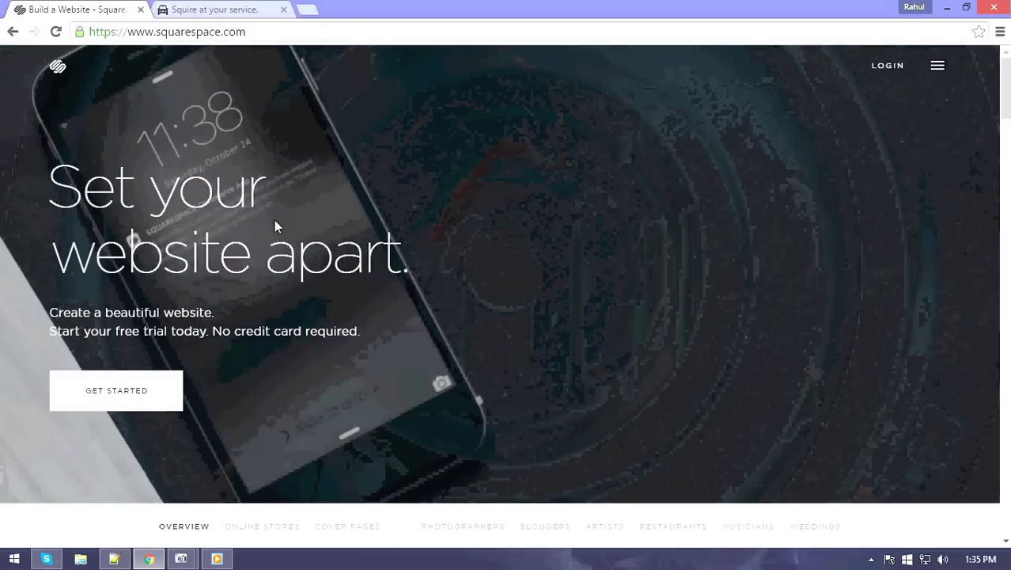
pyautogui.click(273, 220)
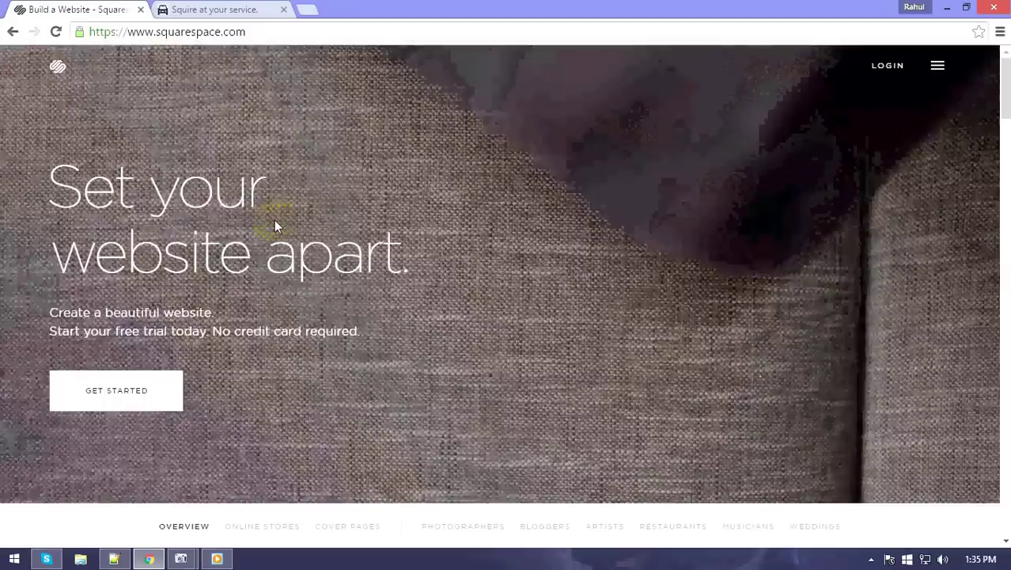
pyautogui.click(274, 220)
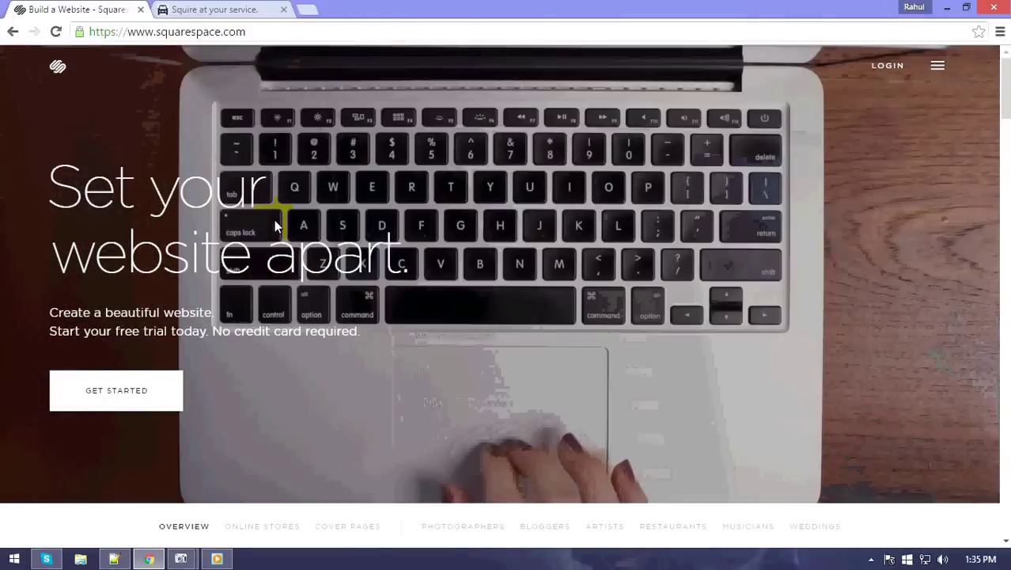
pyautogui.click(273, 220)
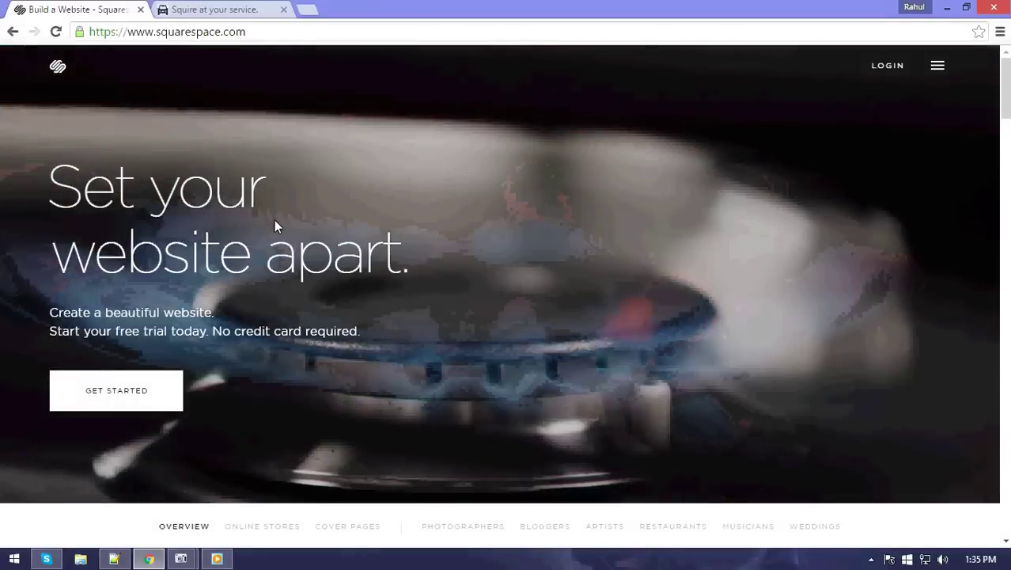
pyautogui.click(274, 220)
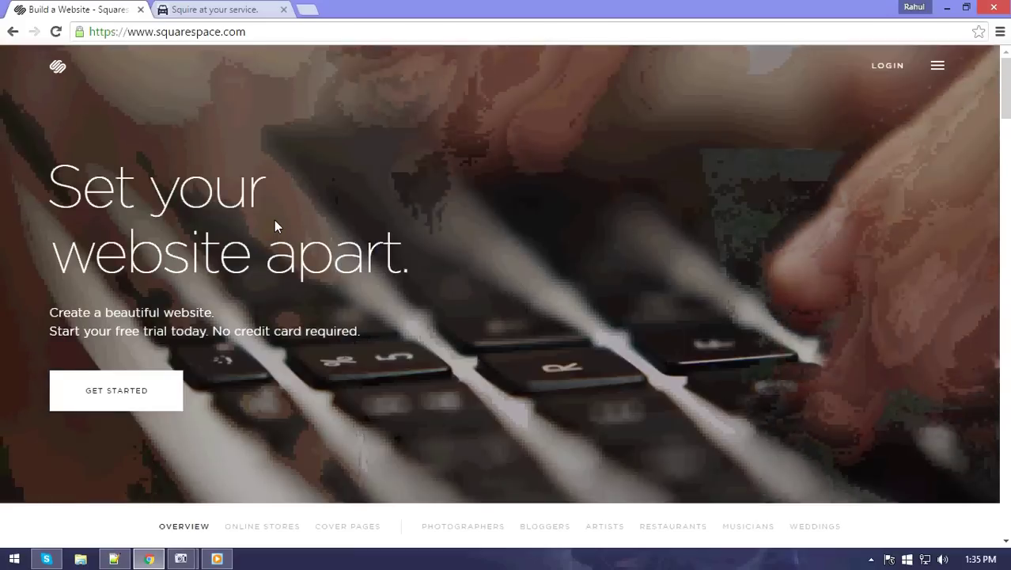
pyautogui.click(275, 221)
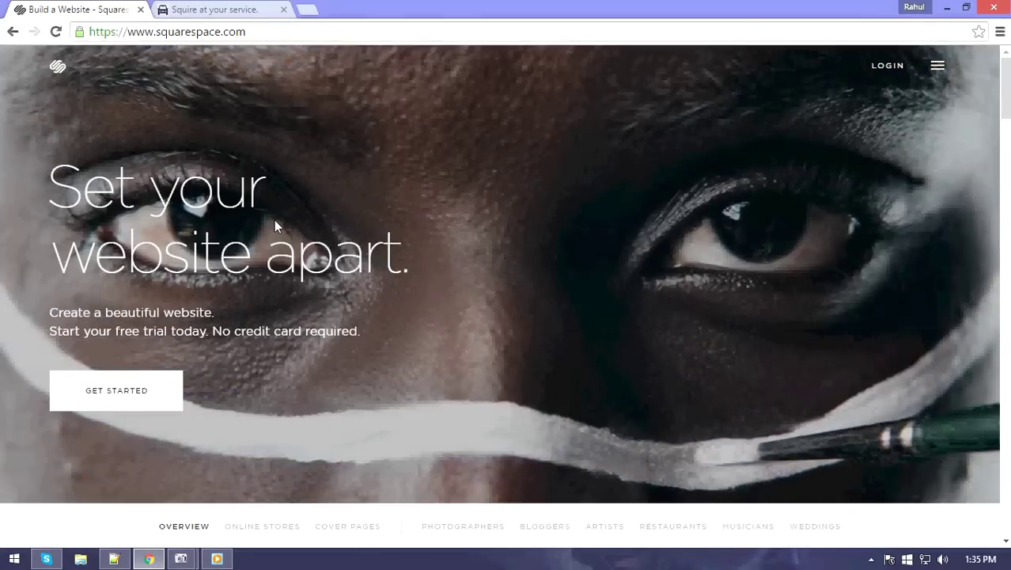
pyautogui.click(275, 222)
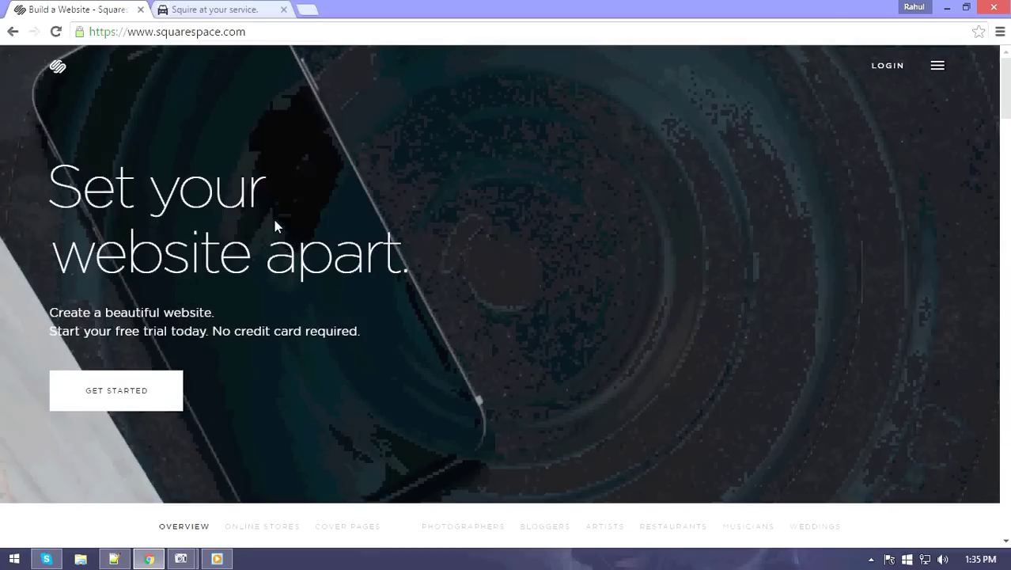
pyautogui.click(274, 220)
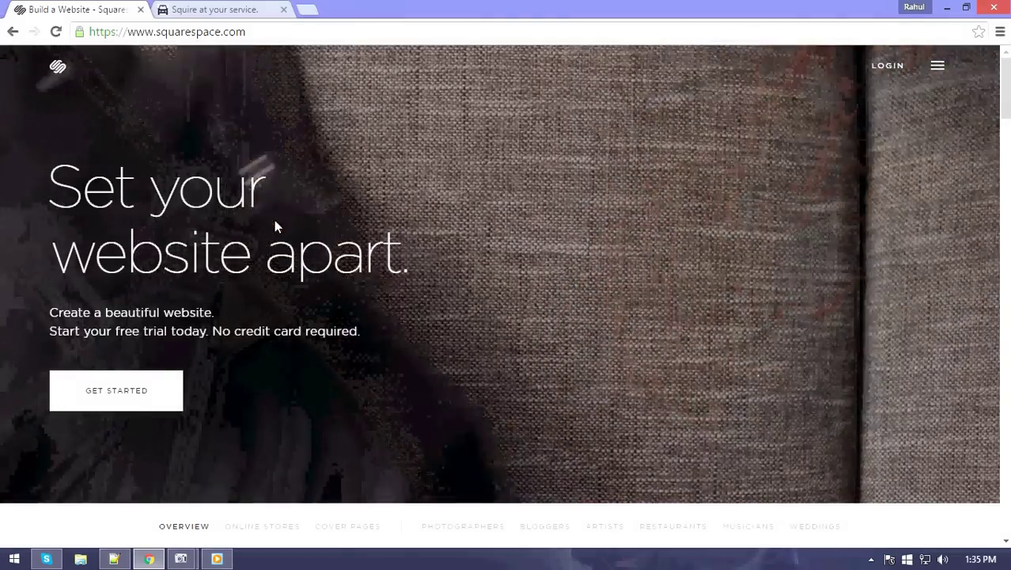
pyautogui.click(274, 220)
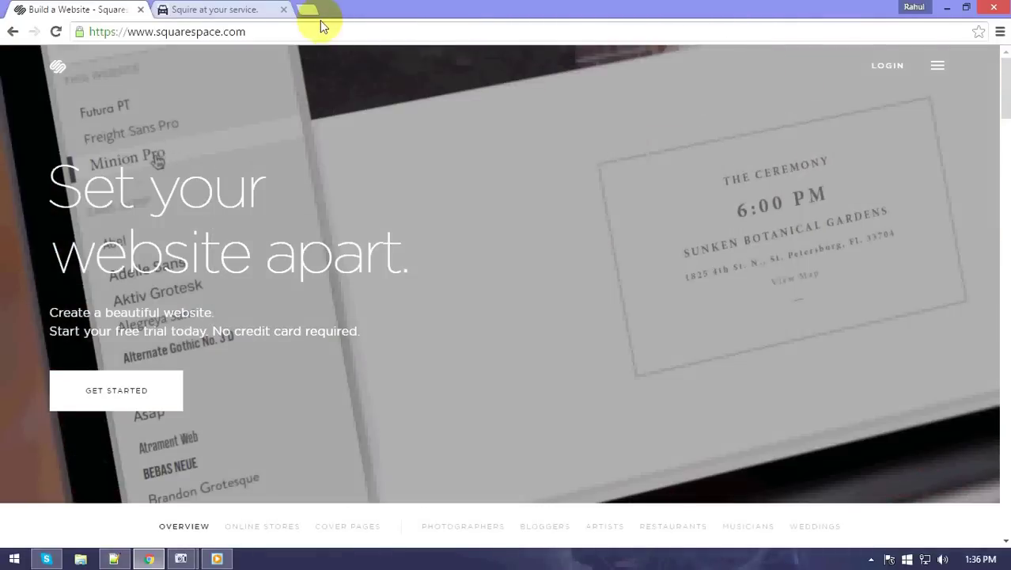
pyautogui.click(313, 32)
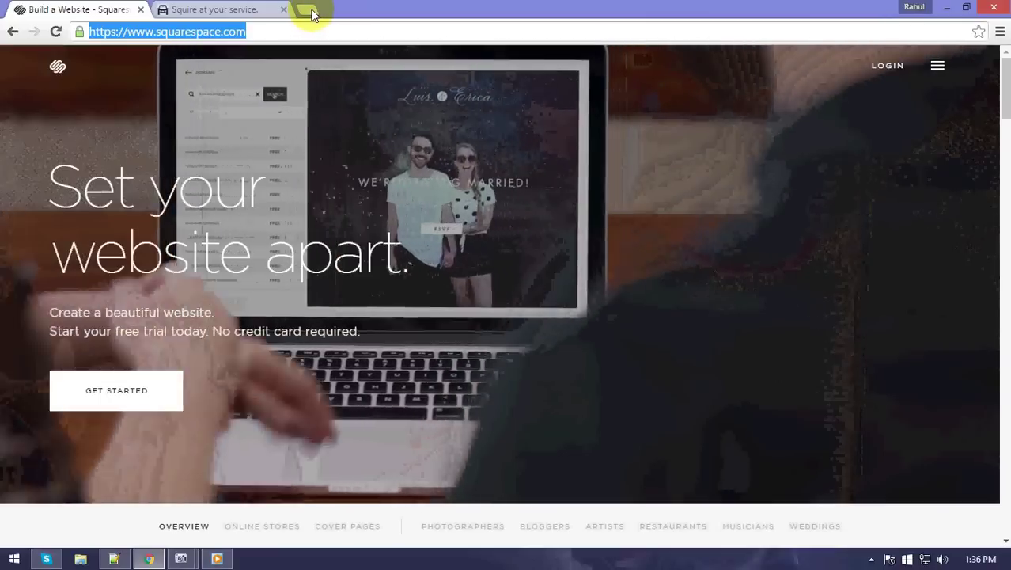
# Load squarespace.com in a new browser tab, removing the autocompleted 'login' part.
pyautogui.hotkey('ctrl', 't')
pyautogui.write('www')
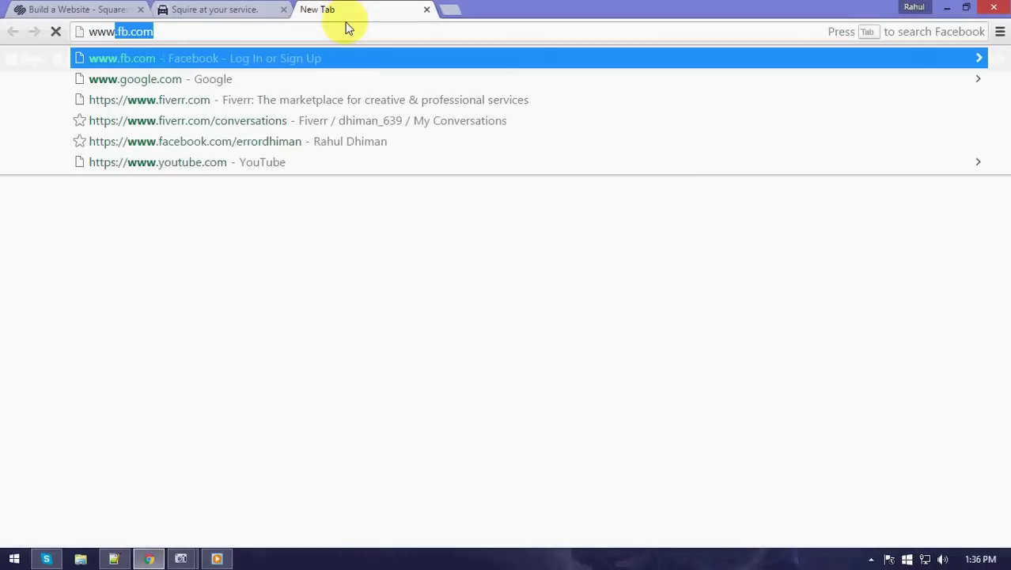
pyautogui.press('BackSpace')
pyautogui.press('BackSpace')
pyautogui.press('BackSpace')
pyautogui.press('BackSpace')
pyautogui.write('squarespace.com/login')
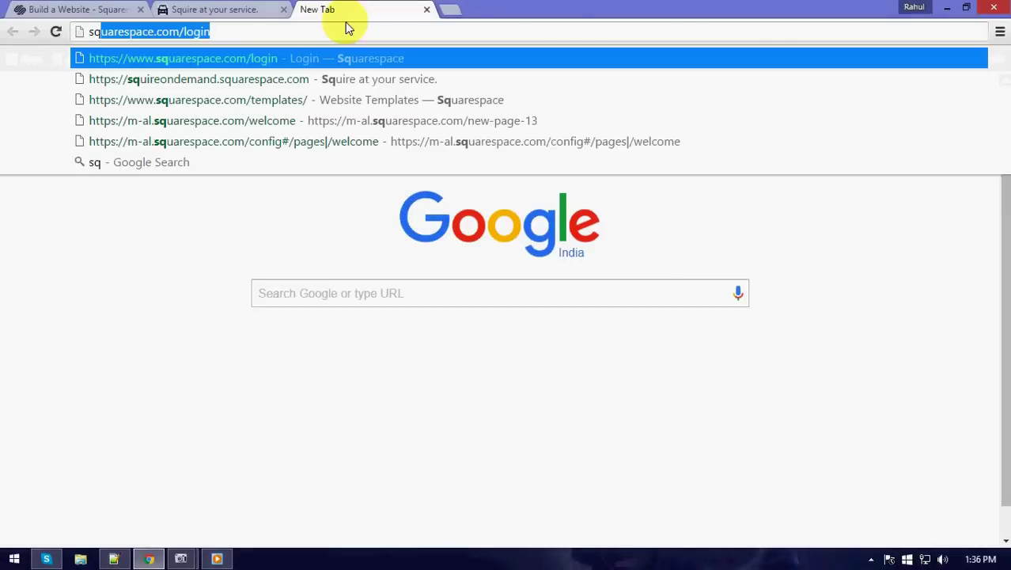
pyautogui.press('End')
pyautogui.press('BackSpace')
pyautogui.press('BackSpace')
pyautogui.press('BackSpace')
pyautogui.press('BackSpace')
pyautogui.press('BackSpace')
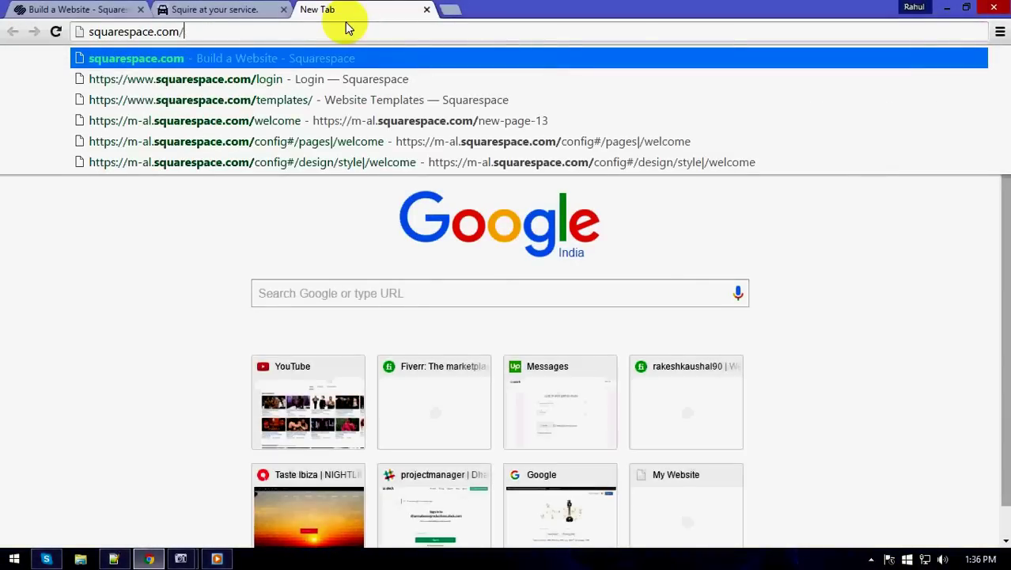
pyautogui.press('Return')
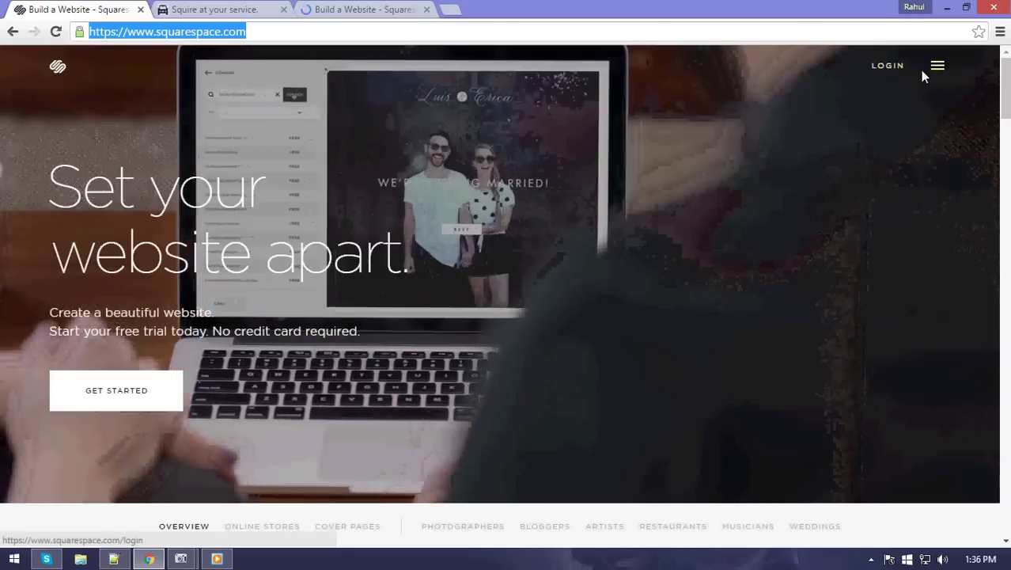
# Go to the Squarespace home page through the site navigation menu.
pyautogui.click(940, 68)
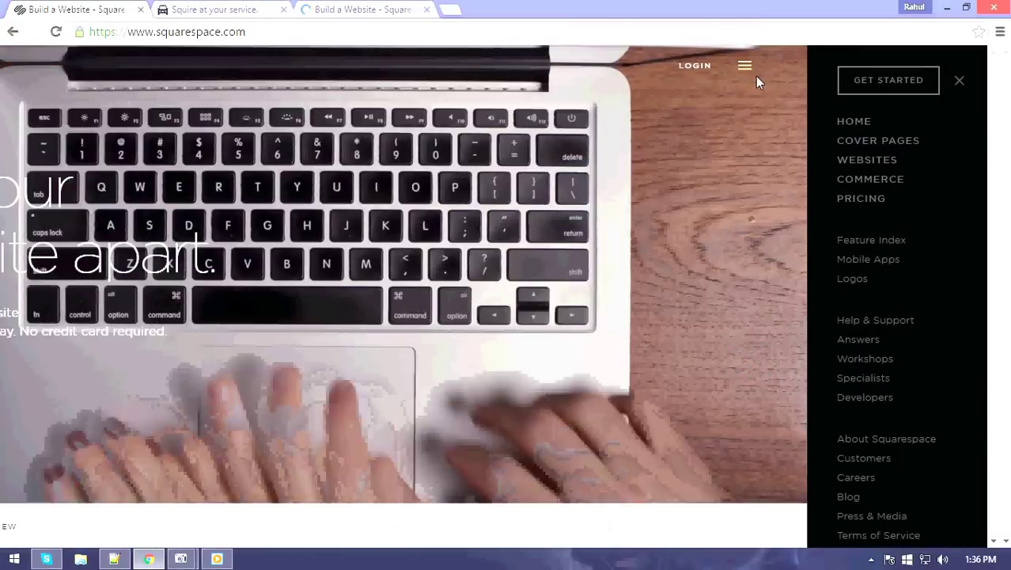
pyautogui.click(756, 76)
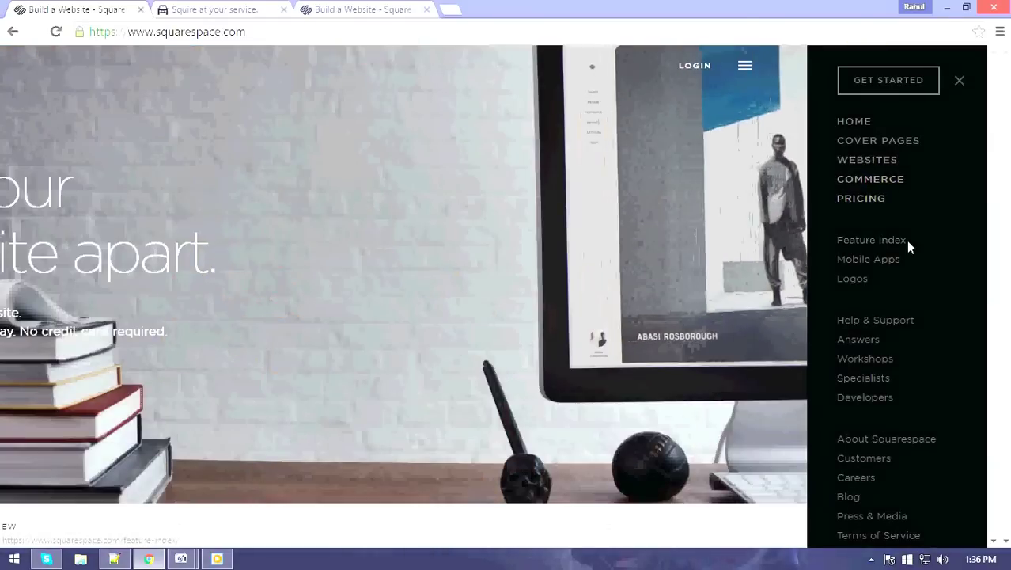
pyautogui.scroll(-3, 907, 242)
pyautogui.scroll(3, 910, 251)
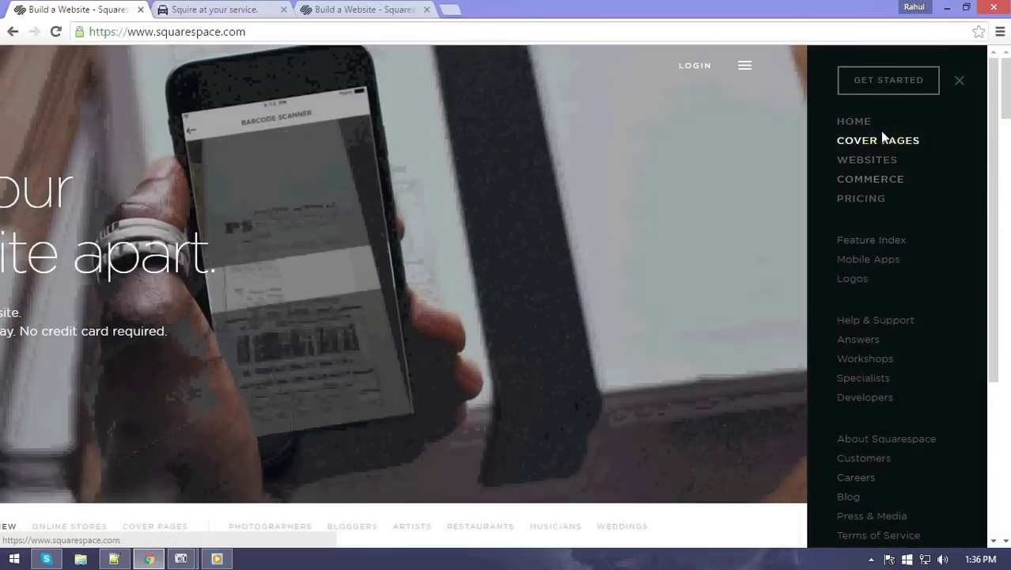
pyautogui.click(869, 122)
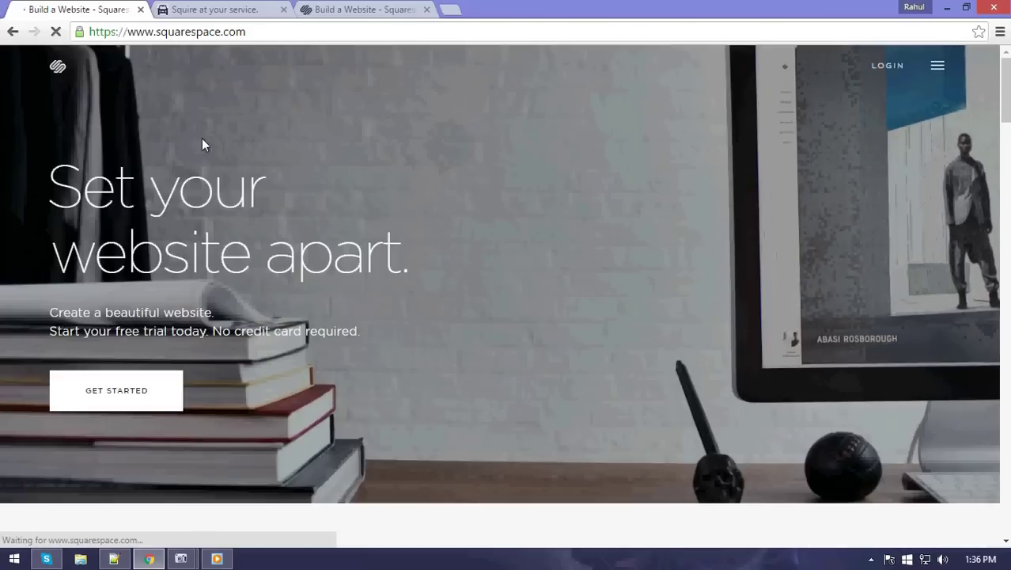
pyautogui.scroll(-5, 225, 368)
pyautogui.scroll(3, 228, 372)
pyautogui.scroll(1, 228, 374)
# Choose Create a Site and scroll into the website template gallery.
pyautogui.click(131, 326)
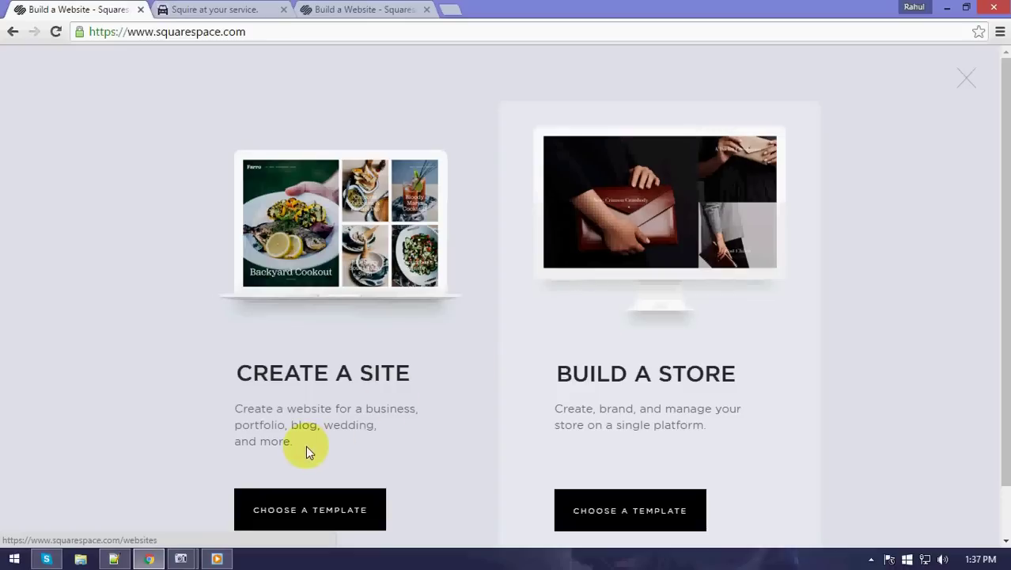
pyautogui.scroll(-1, 307, 446)
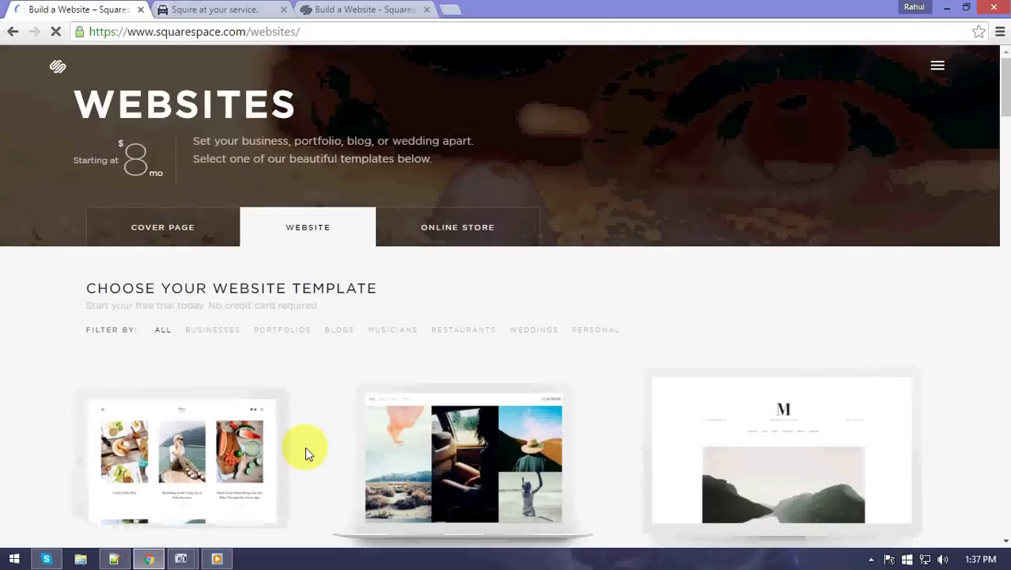
# Scroll the Websites template grid down to the Marquee restaurant template.
pyautogui.moveTo(279, 459)
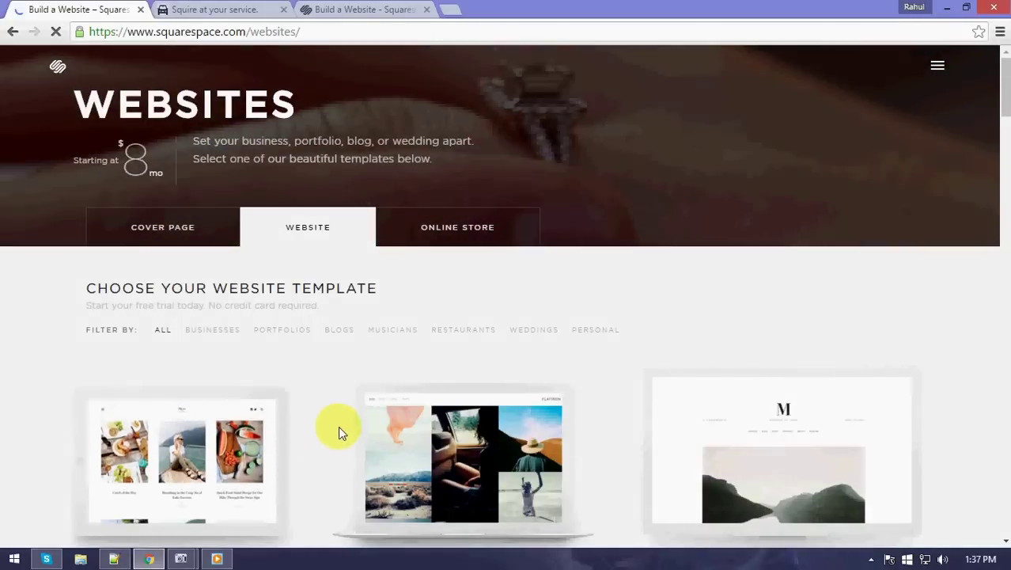
pyautogui.scroll(-2, 237, 392)
pyautogui.moveTo(433, 257)
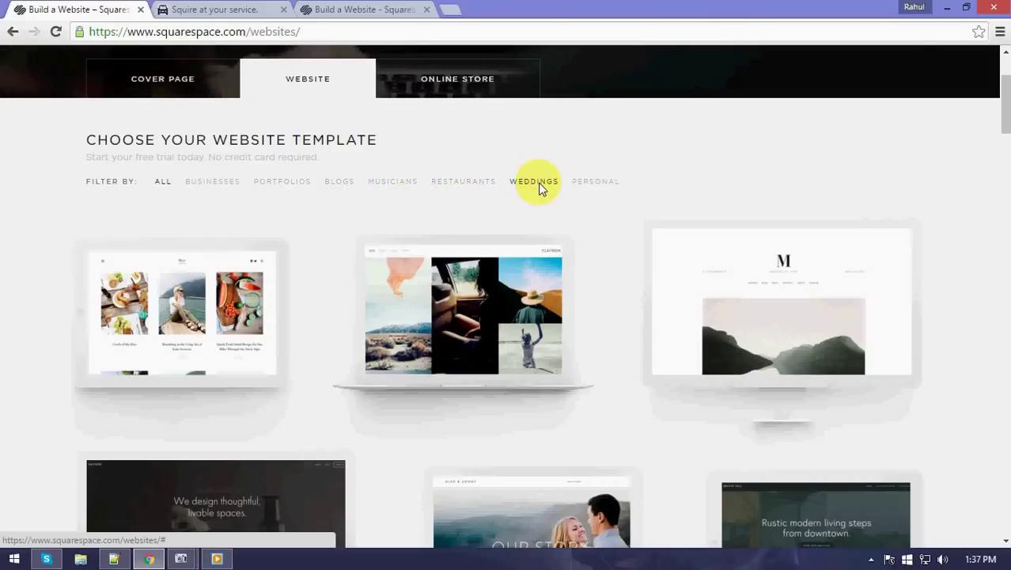
pyautogui.scroll(-2, 517, 323)
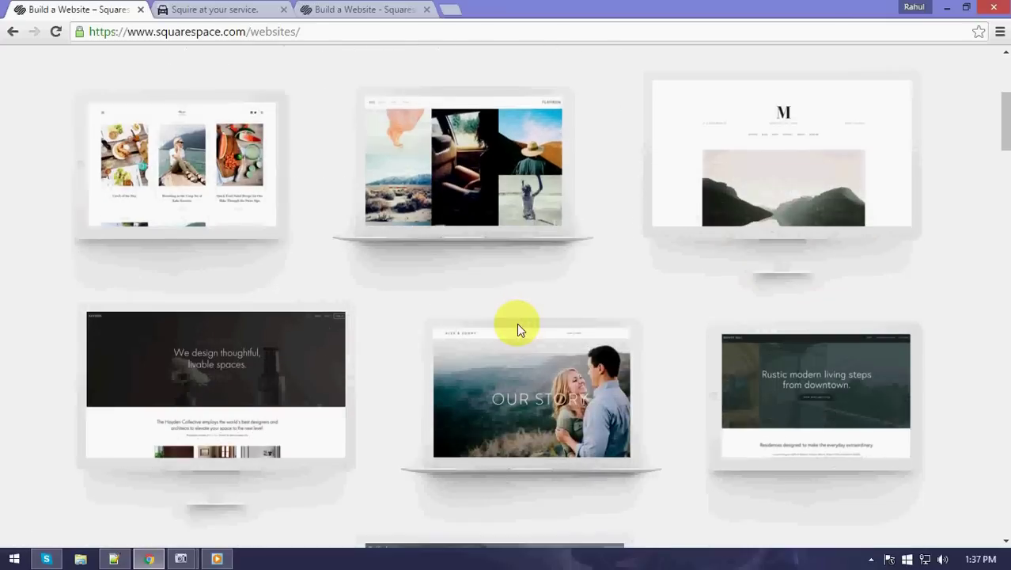
pyautogui.scroll(-3, 517, 323)
pyautogui.scroll(-3, 516, 323)
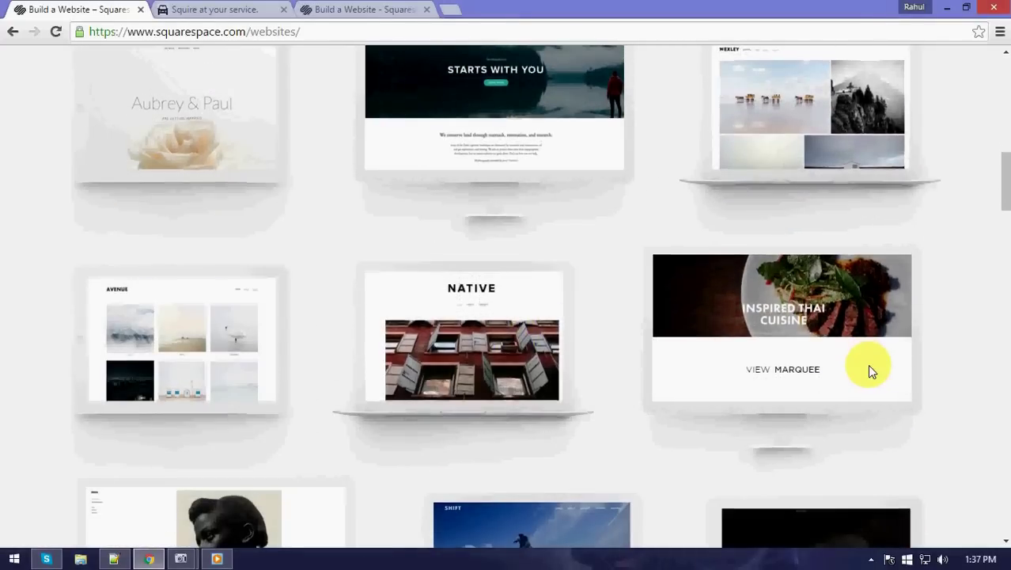
pyautogui.scroll(-4, 868, 364)
pyautogui.scroll(-2, 242, 323)
pyautogui.scroll(5, 840, 384)
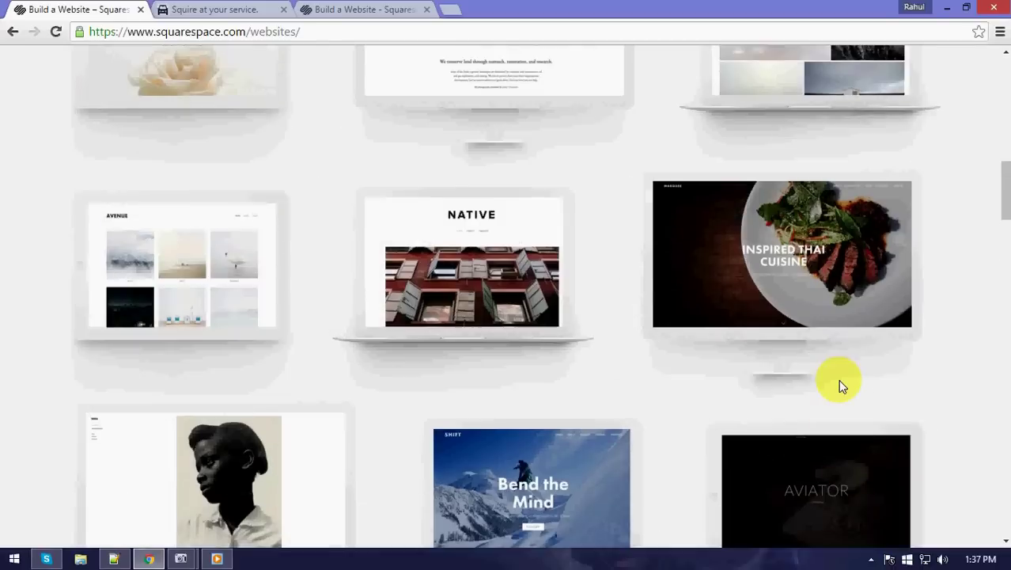
# Open the Marquee template's details page.
pyautogui.click(784, 287)
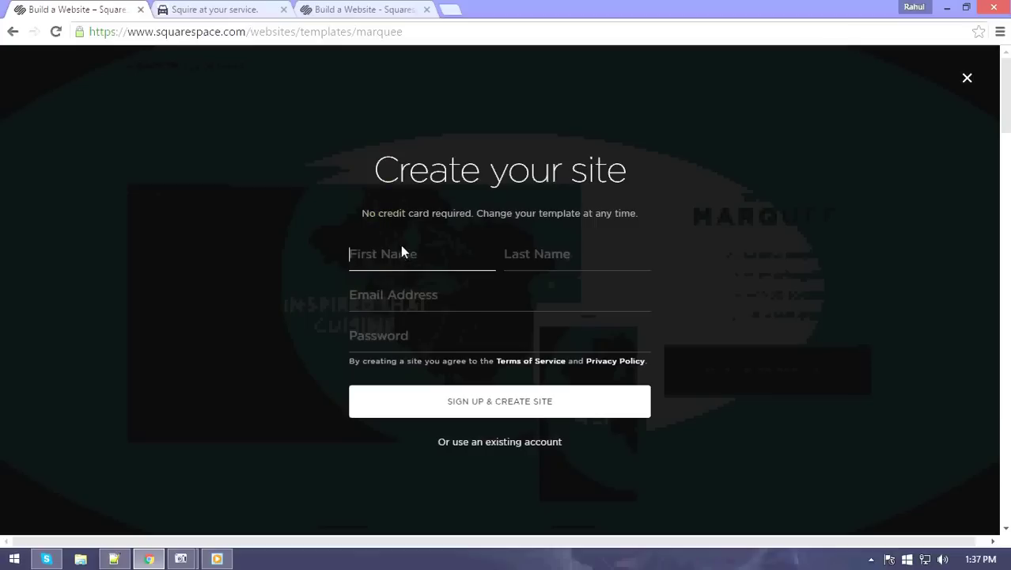
# Switch to an existing account, enter its e-mail and password, and create the Marquee site.
pyautogui.click(410, 267)
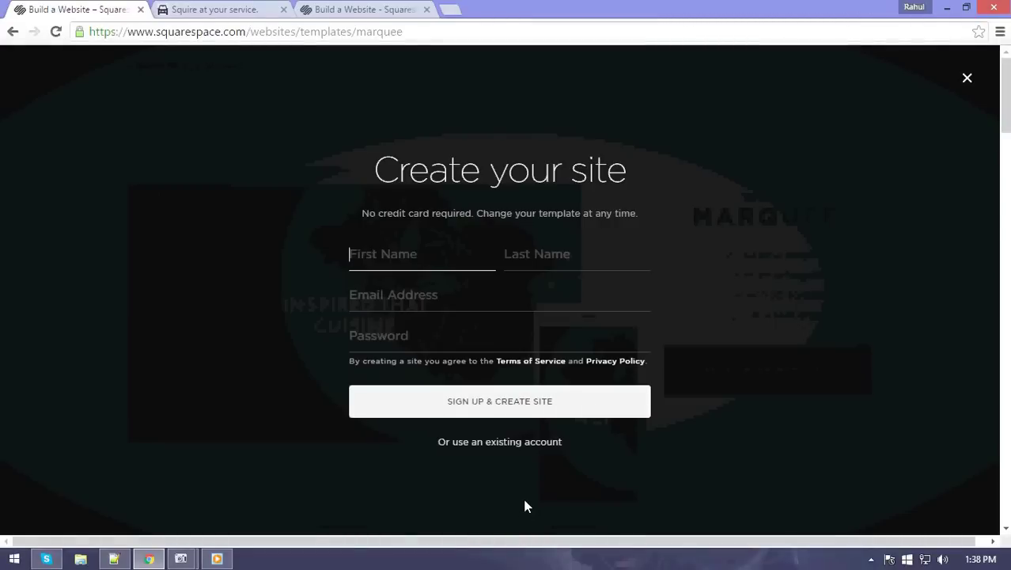
pyautogui.click(499, 402)
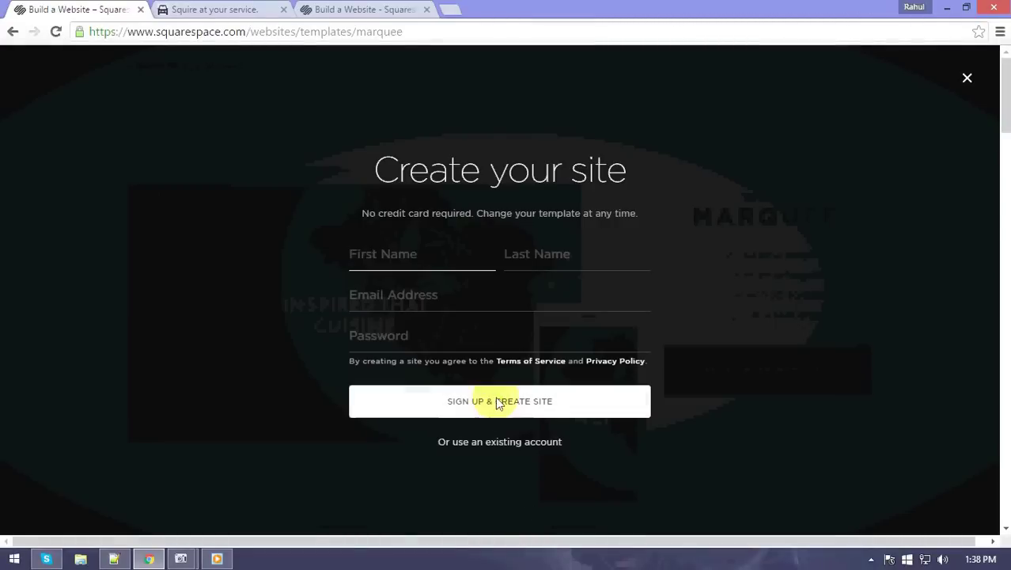
pyautogui.click(517, 441)
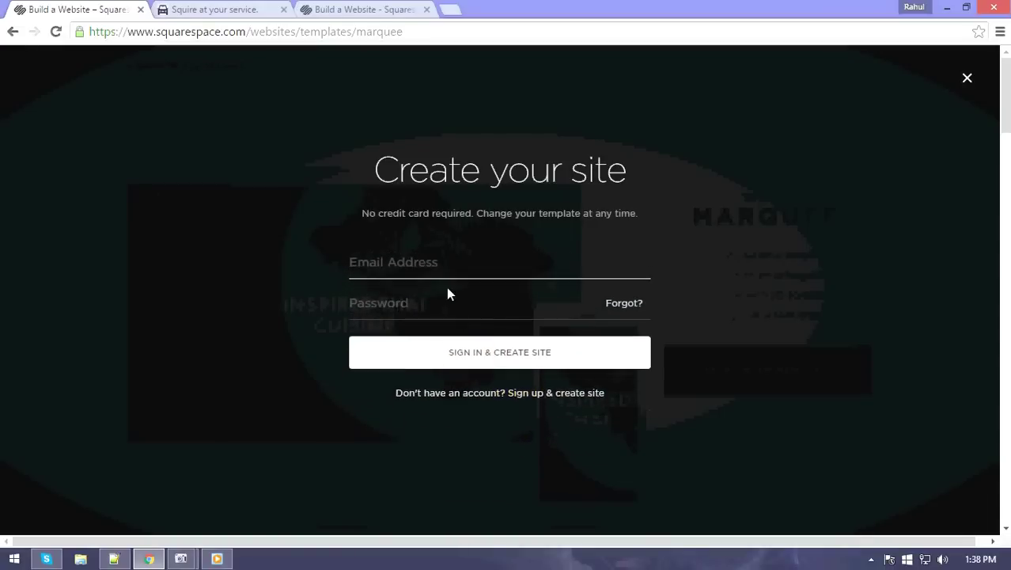
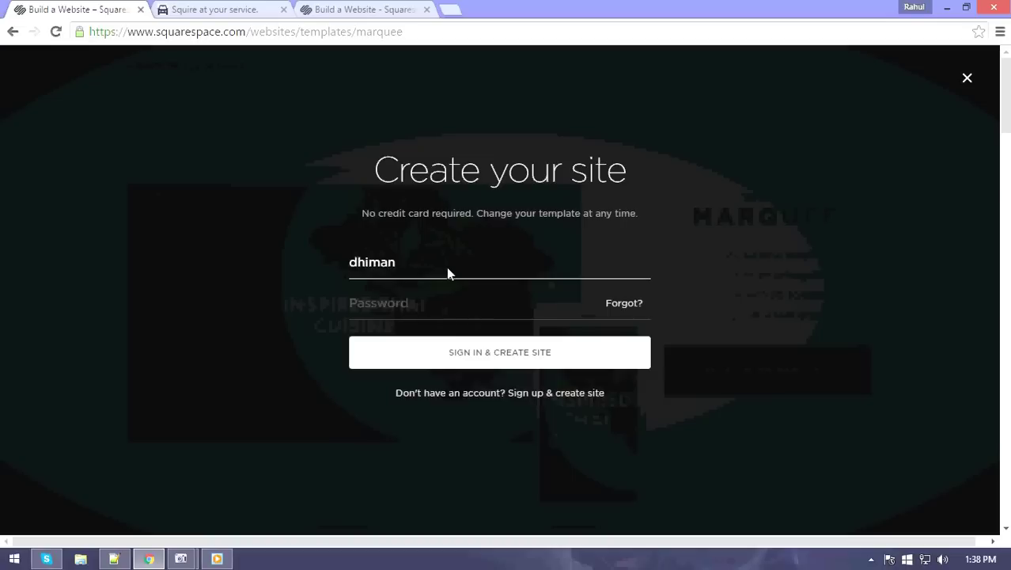
pyautogui.press('Tab')
pyautogui.write('•••••••••')
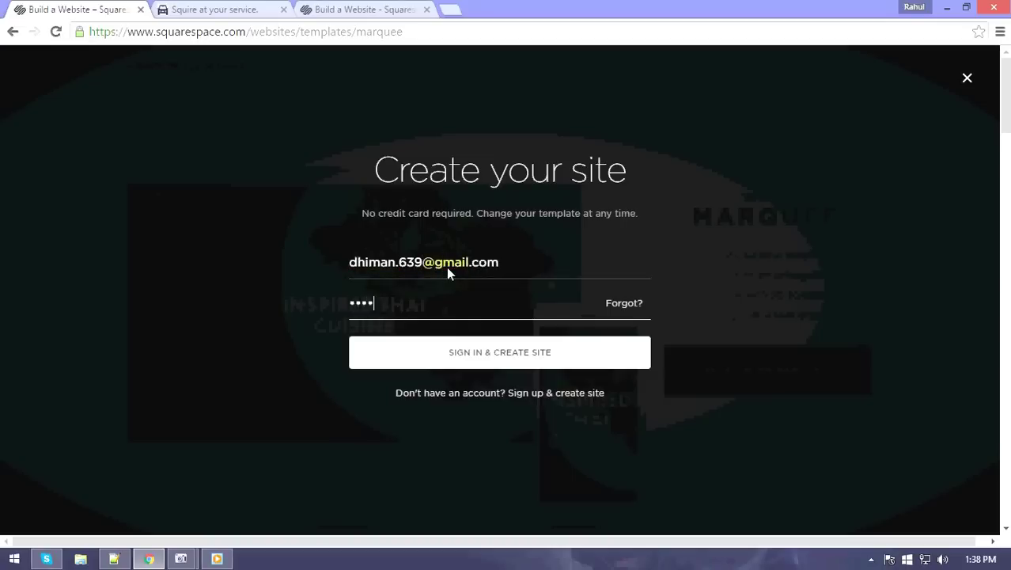
pyautogui.write('••••')
pyautogui.click(451, 350)
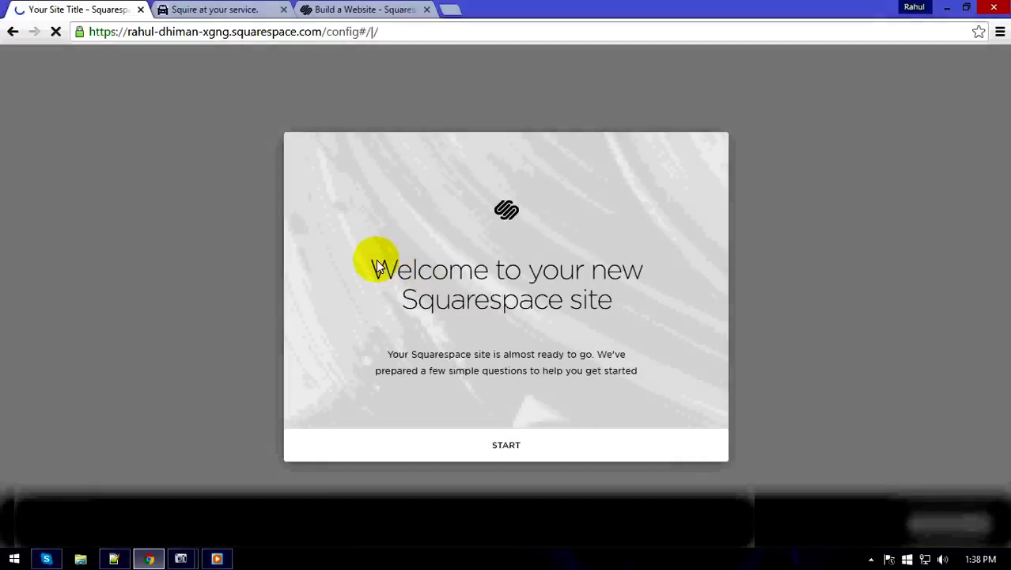
# Highlight the 'Welcome to your new Squarespace site' heading text.
pyautogui.moveTo(388, 262); pyautogui.dragTo(620, 295)
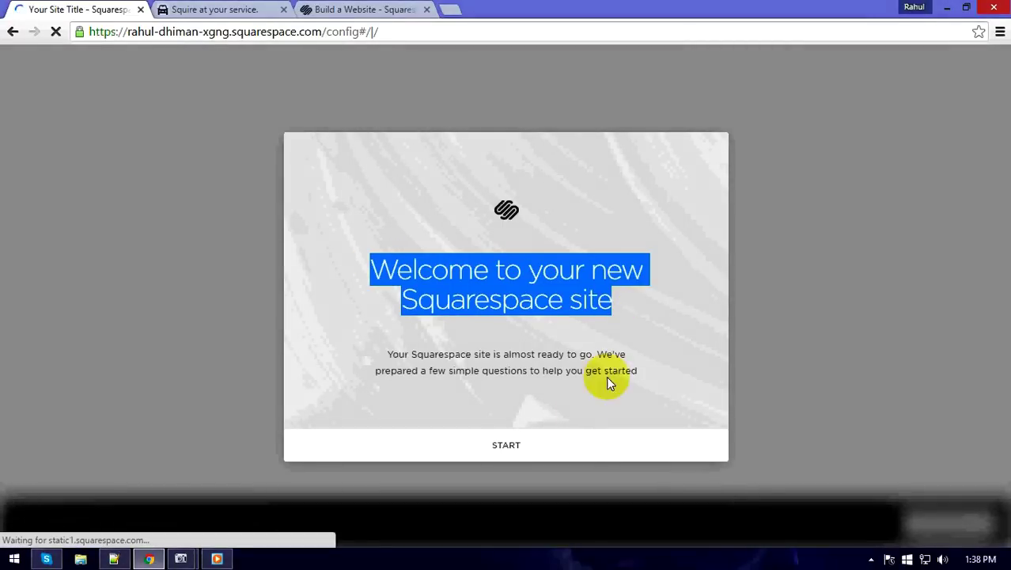
# Set the site category to Professional Services, subcategory Technology, and continue to Site Goals.
pyautogui.click(507, 447)
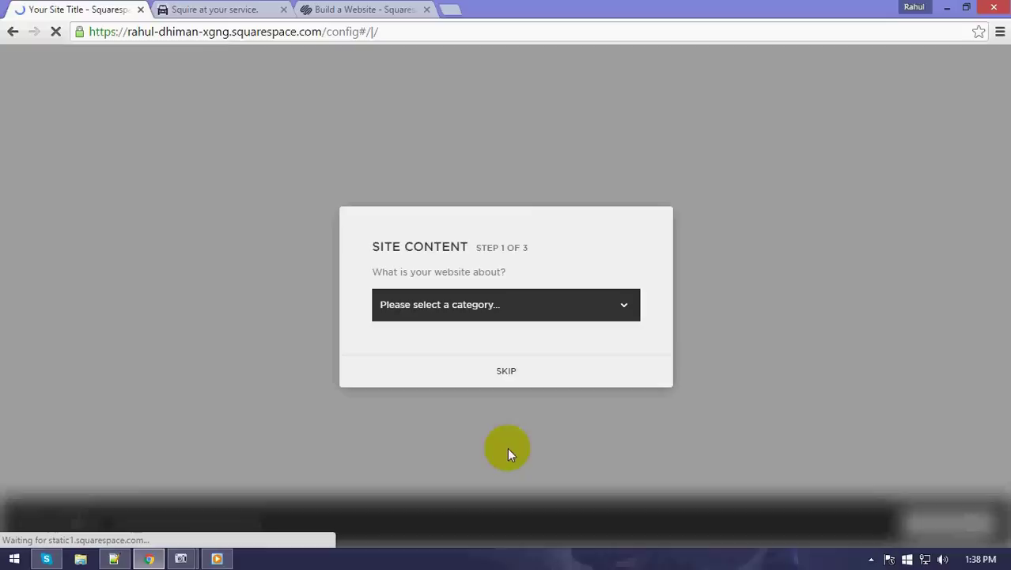
pyautogui.click(538, 302)
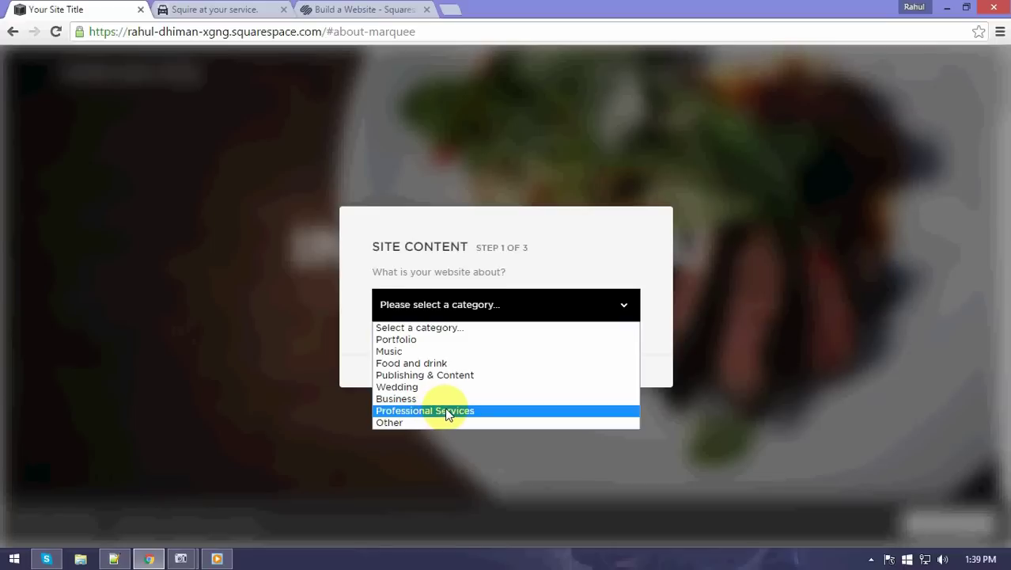
pyautogui.click(445, 410)
pyautogui.click(568, 333)
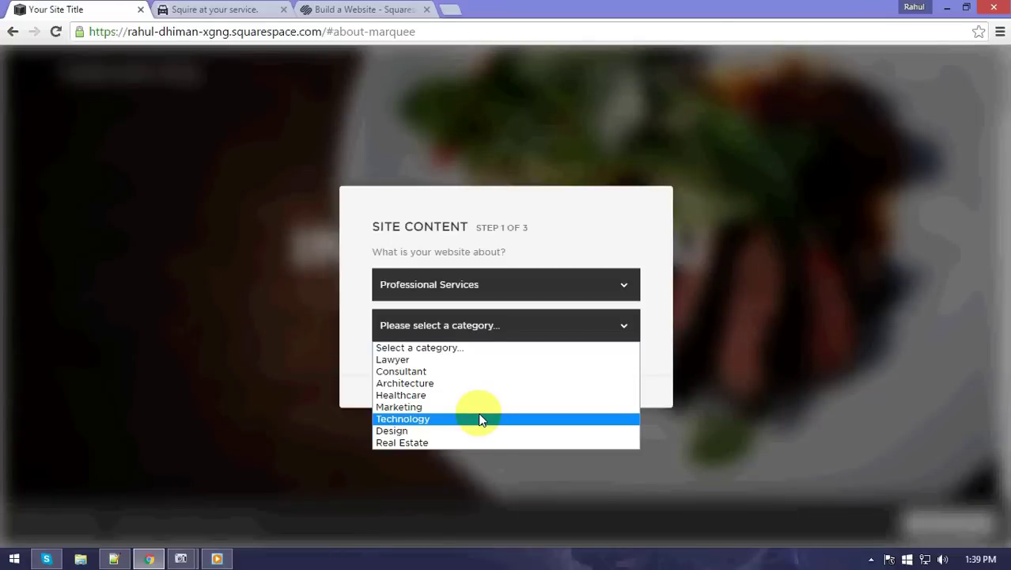
pyautogui.click(482, 420)
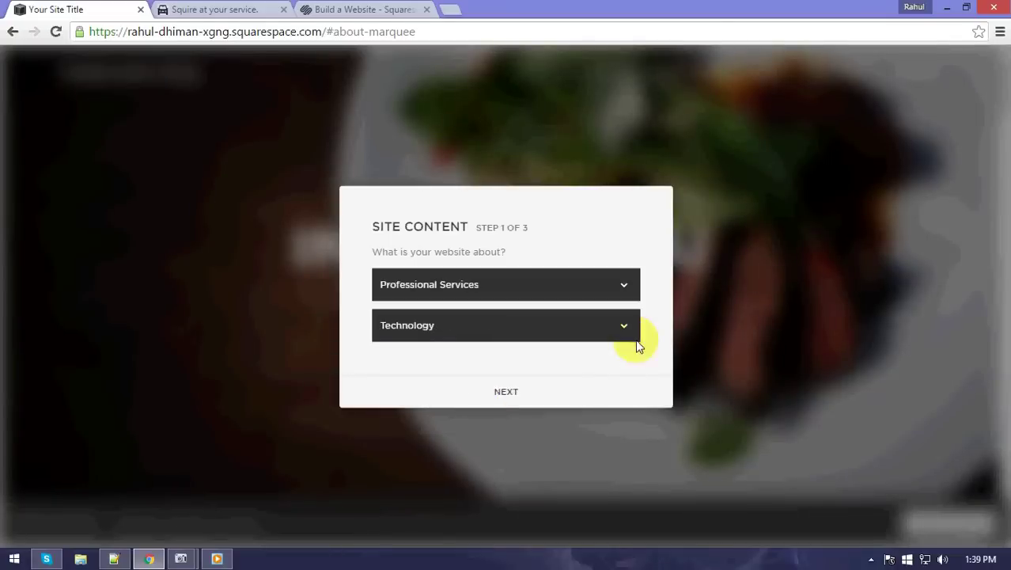
pyautogui.click(532, 387)
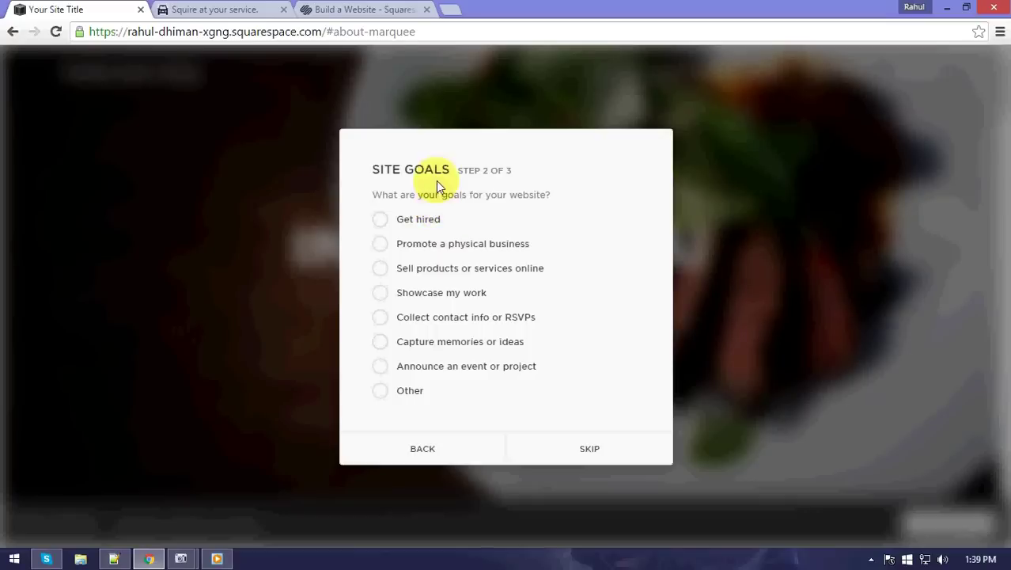
# Leave only 'Promote a physical business' checked as the site goal and proceed to Site Title.
pyautogui.moveTo(450, 169); pyautogui.dragTo(365, 168)
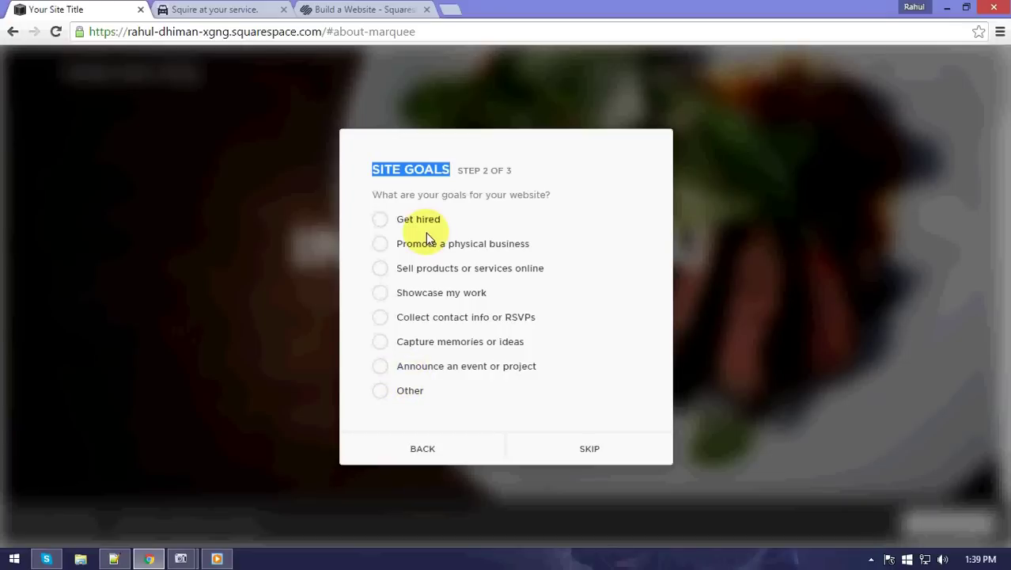
pyautogui.click(384, 292)
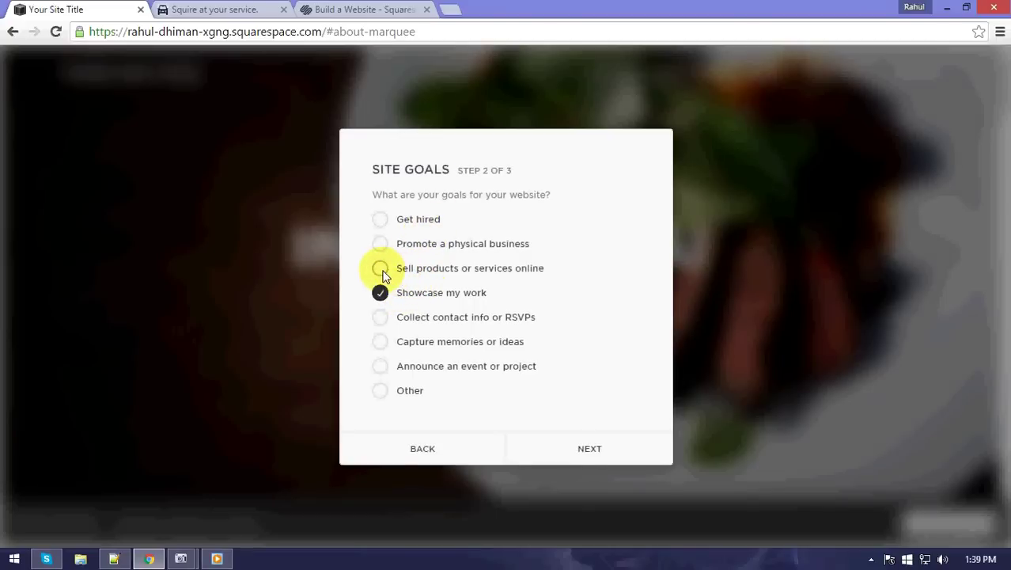
pyautogui.click(385, 269)
pyautogui.click(383, 294)
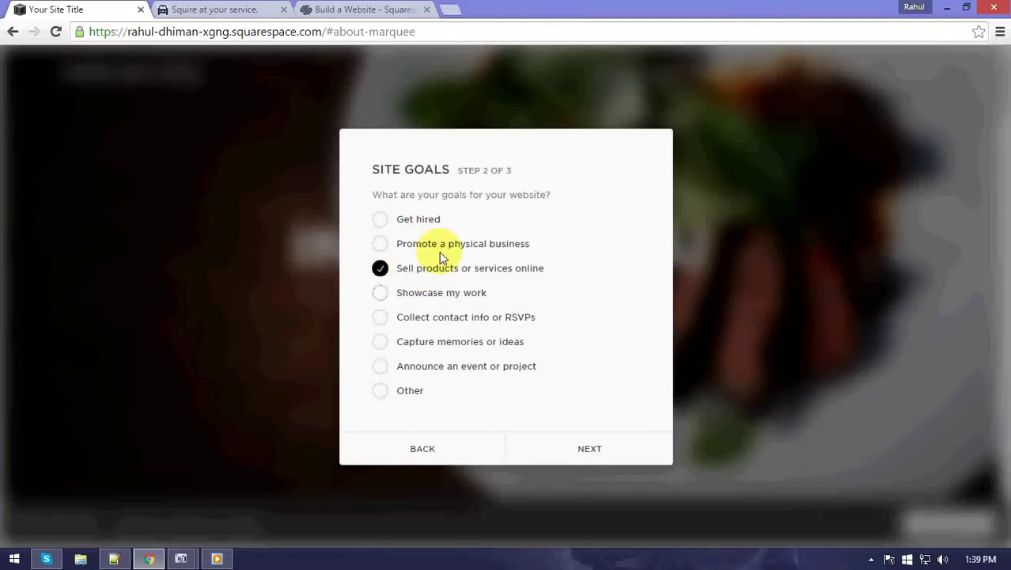
pyautogui.click(380, 243)
pyautogui.click(381, 270)
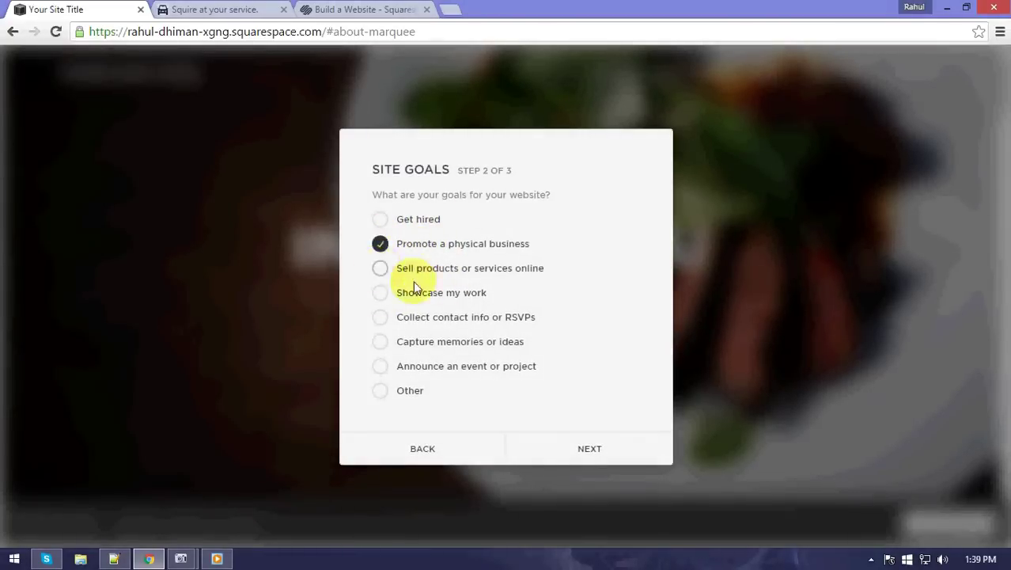
pyautogui.click(585, 445)
pyautogui.click(469, 319)
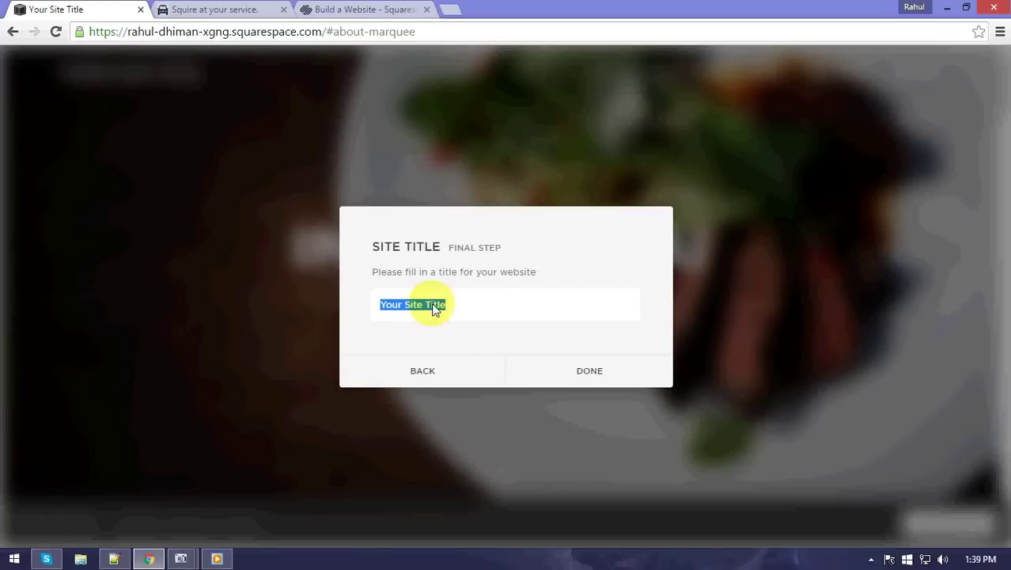
# Replace the placeholder site title with 'Squarespace Tutorials' and confirm it.
pyautogui.click(478, 310)
pyautogui.moveTo(477, 310); pyautogui.dragTo(368, 310)
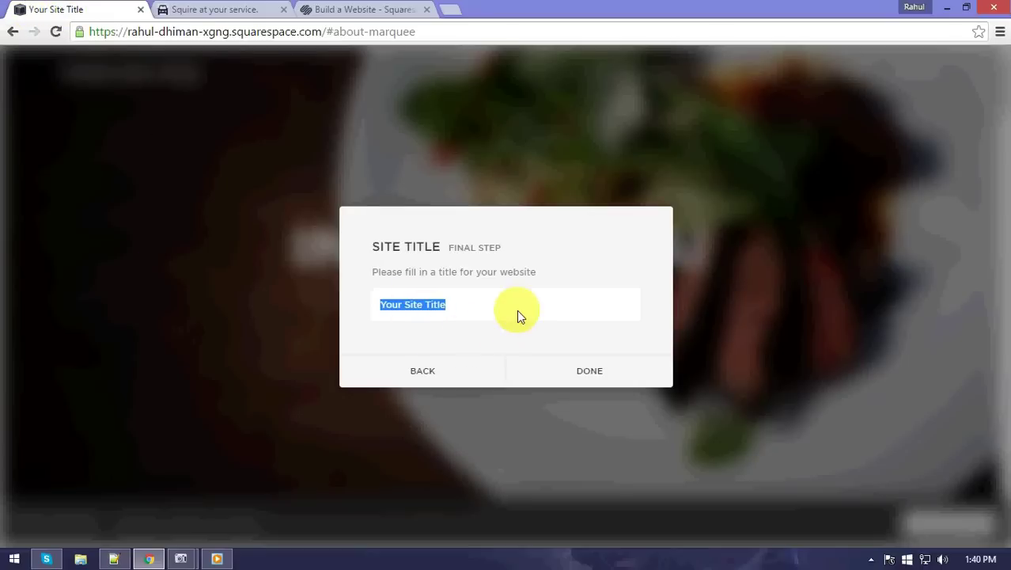
pyautogui.write('My new')
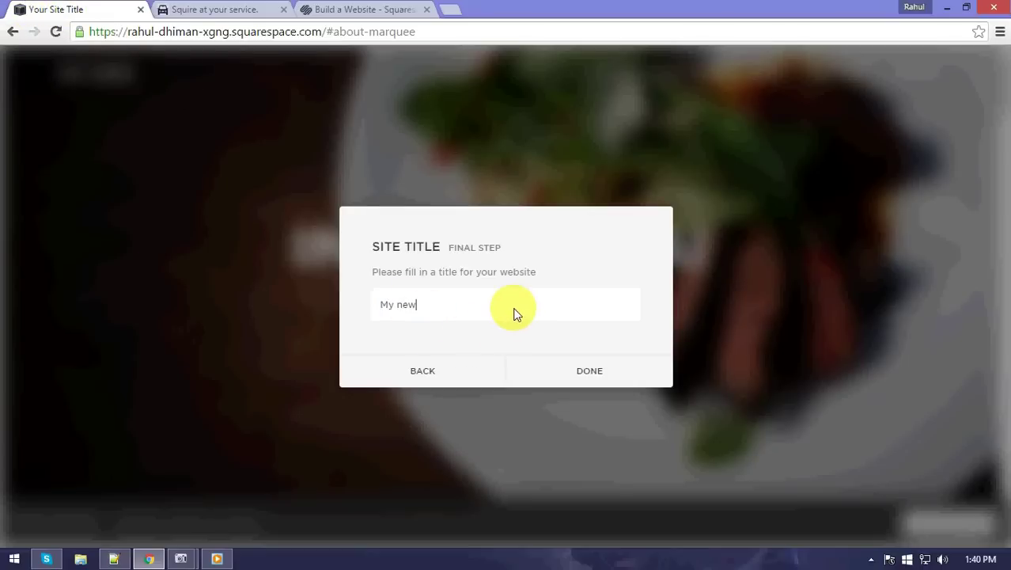
pyautogui.press('BackSpace')
pyautogui.press('BackSpace')
pyautogui.press('BackSpace')
pyautogui.press('BackSpace')
pyautogui.press('BackSpace')
pyautogui.press('BackSpace')
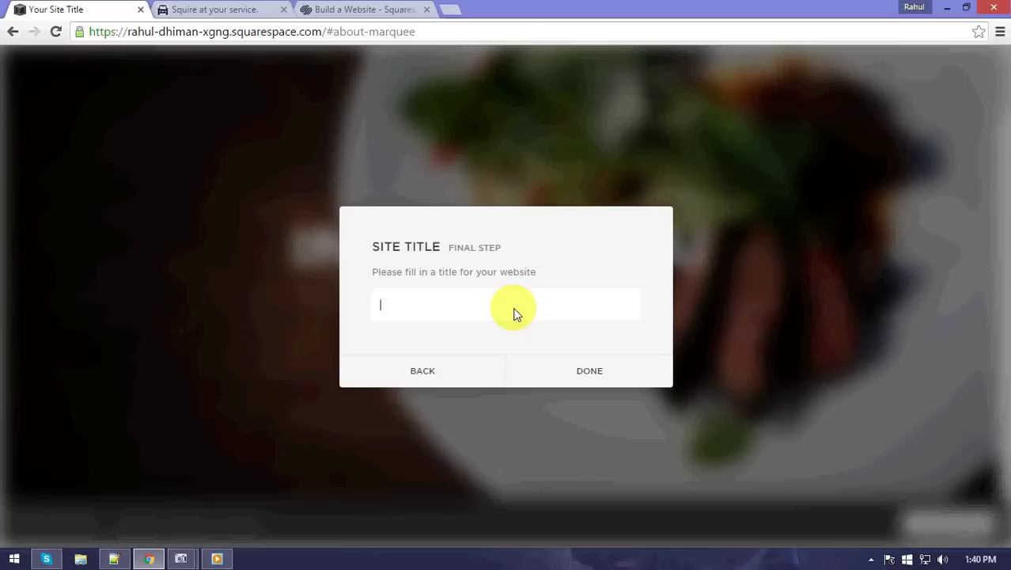
pyautogui.write('Squarespace')
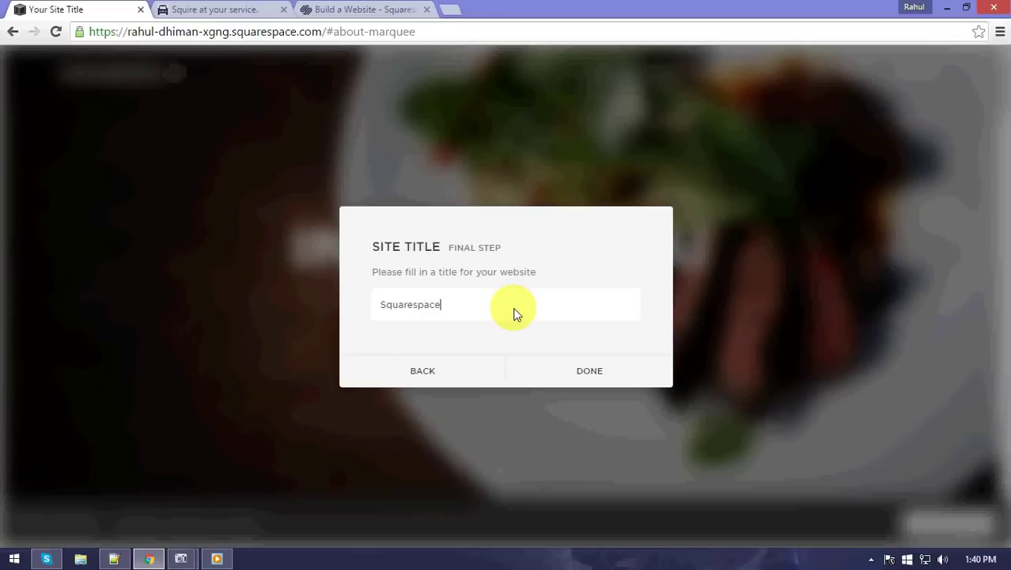
pyautogui.write(' Tutorial')
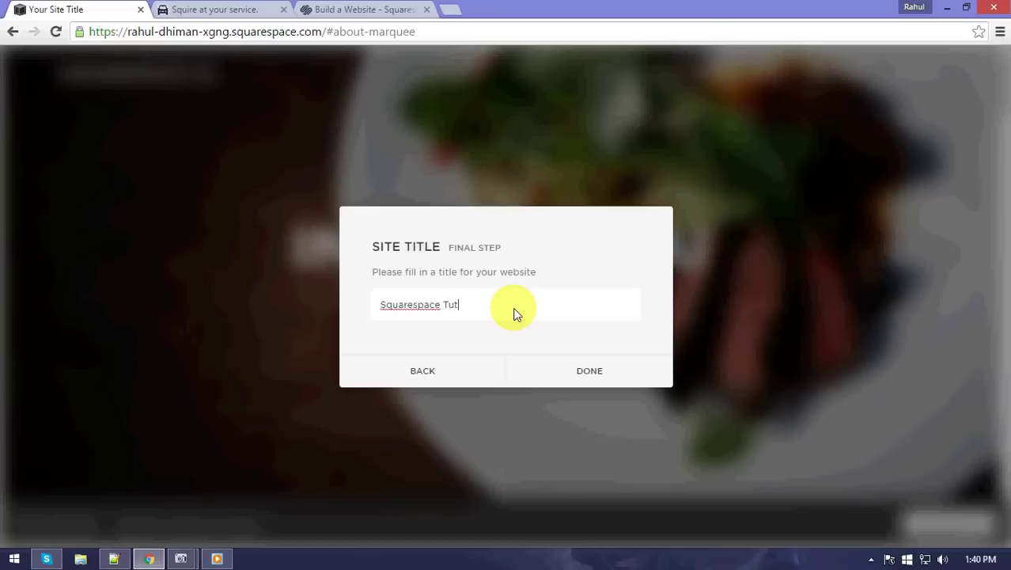
pyautogui.write('s')
pyautogui.click(578, 372)
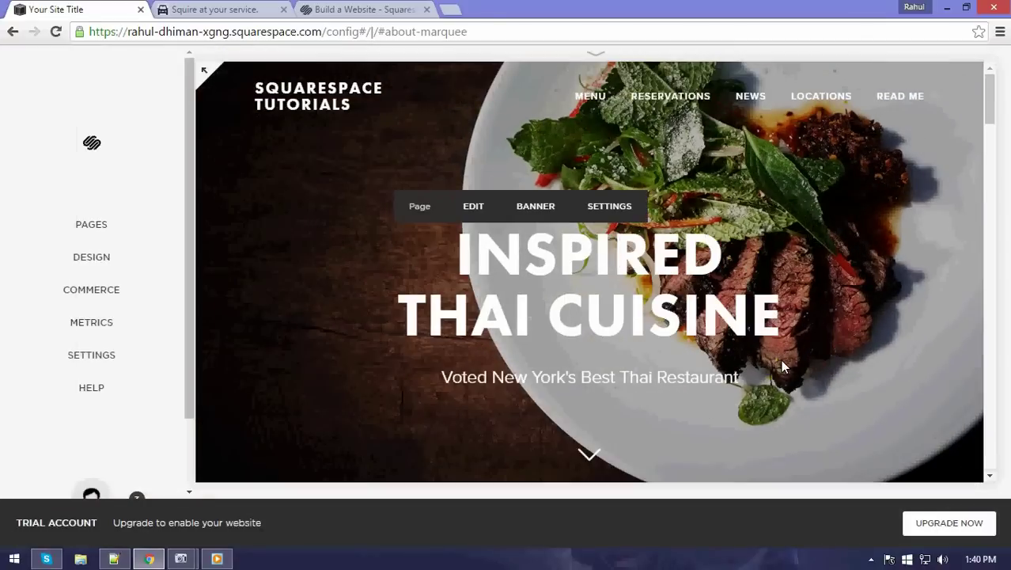
# Close the setup to open the Squarespace Tutorials homepage, then scroll to the bottom and back to the top.
pyautogui.click(108, 237)
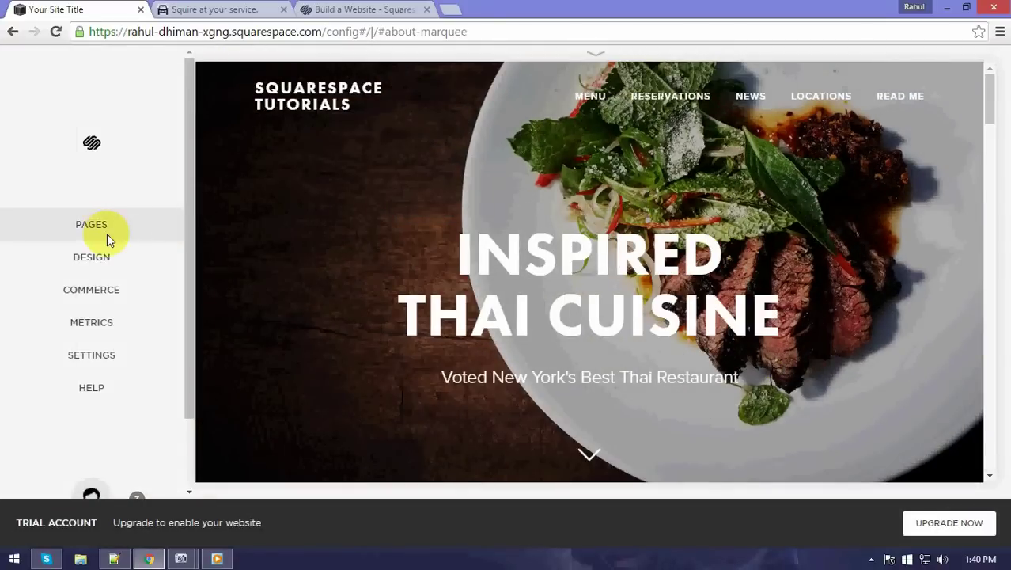
pyautogui.scroll(-10, 599, 261)
pyautogui.scroll(-8, 600, 256)
pyautogui.scroll(-8, 600, 257)
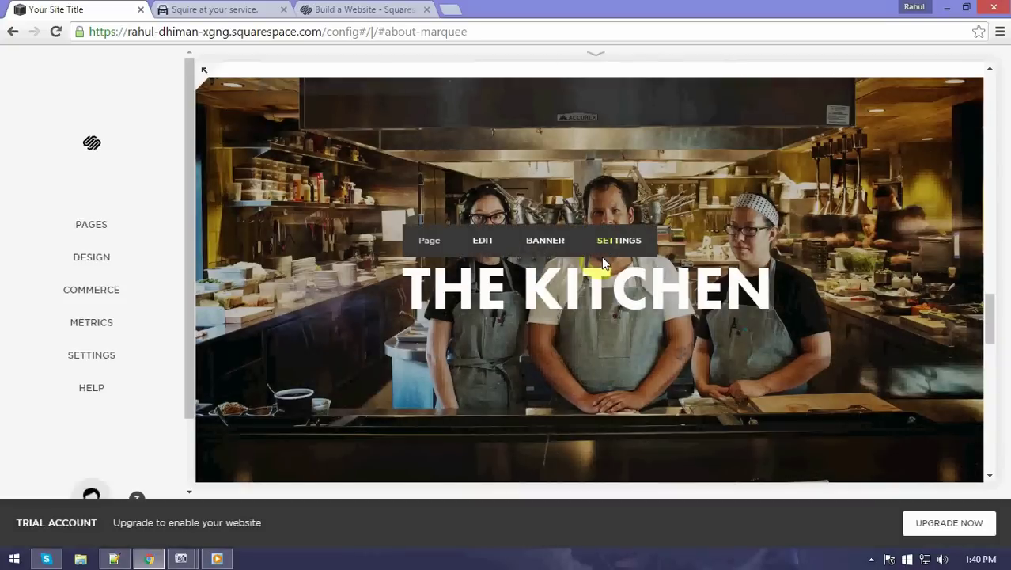
pyautogui.scroll(-10, 603, 264)
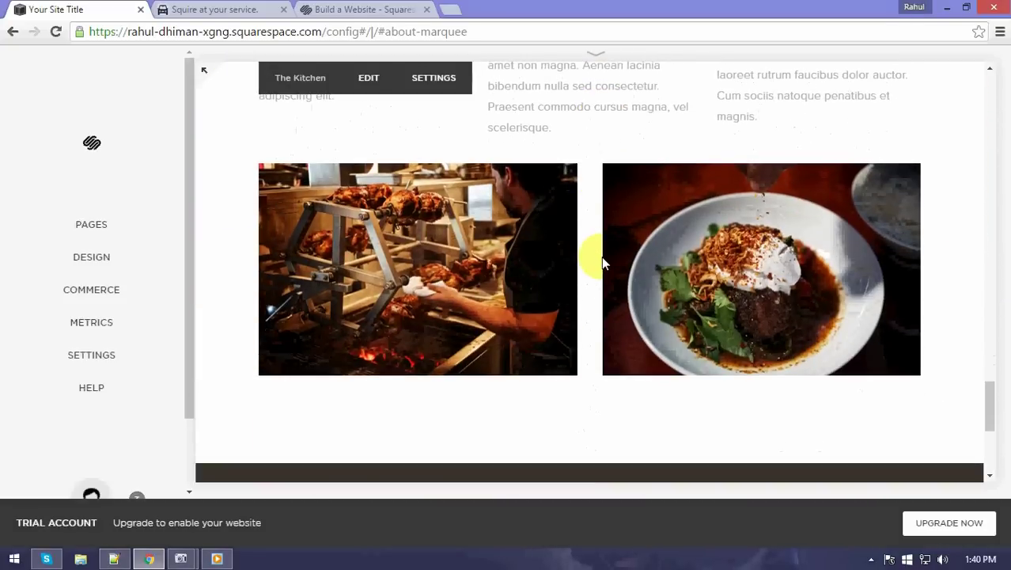
pyautogui.scroll(-4, 601, 261)
pyautogui.scroll(5, 594, 281)
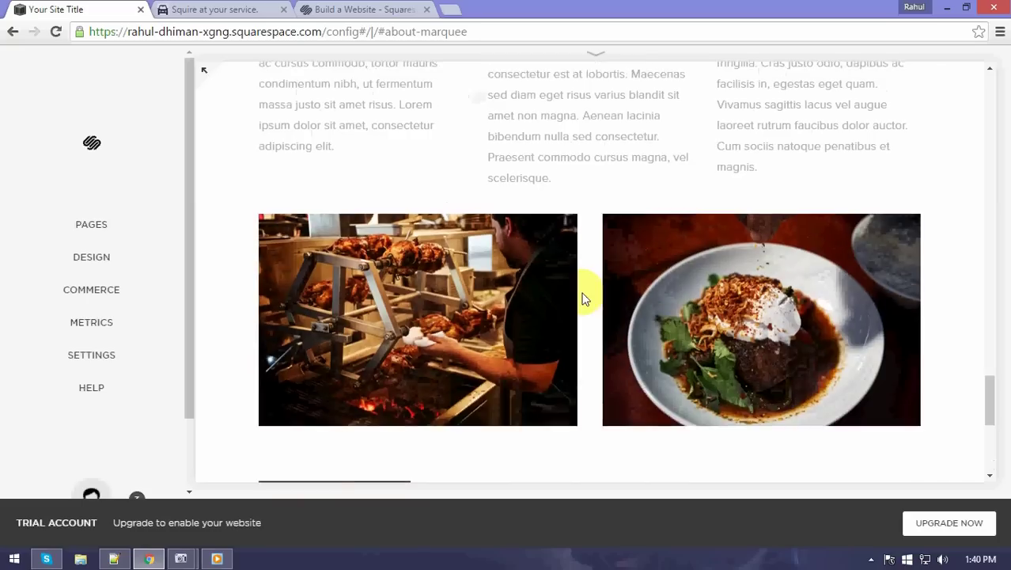
pyautogui.scroll(15, 583, 298)
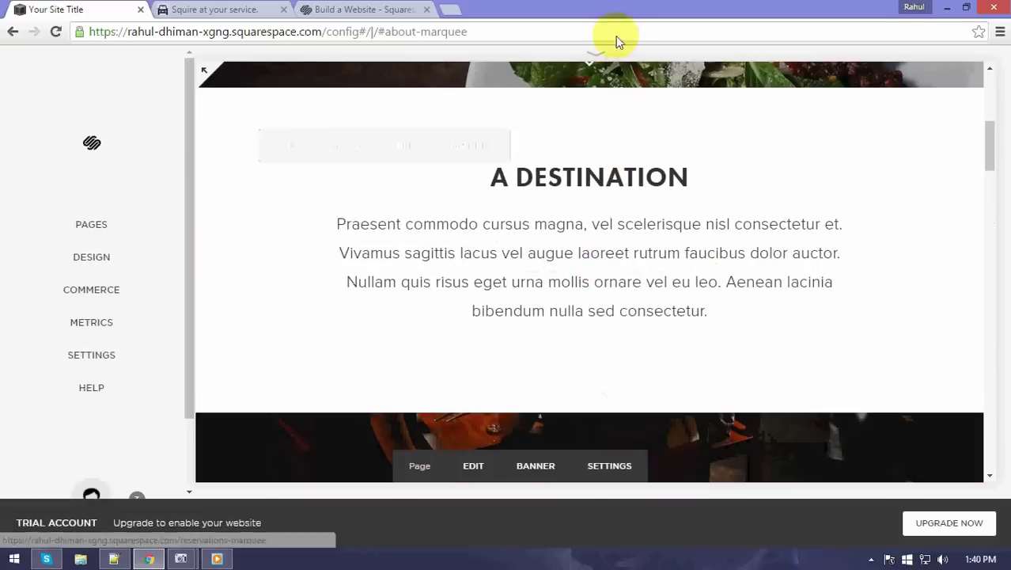
pyautogui.scroll(5, 610, 141)
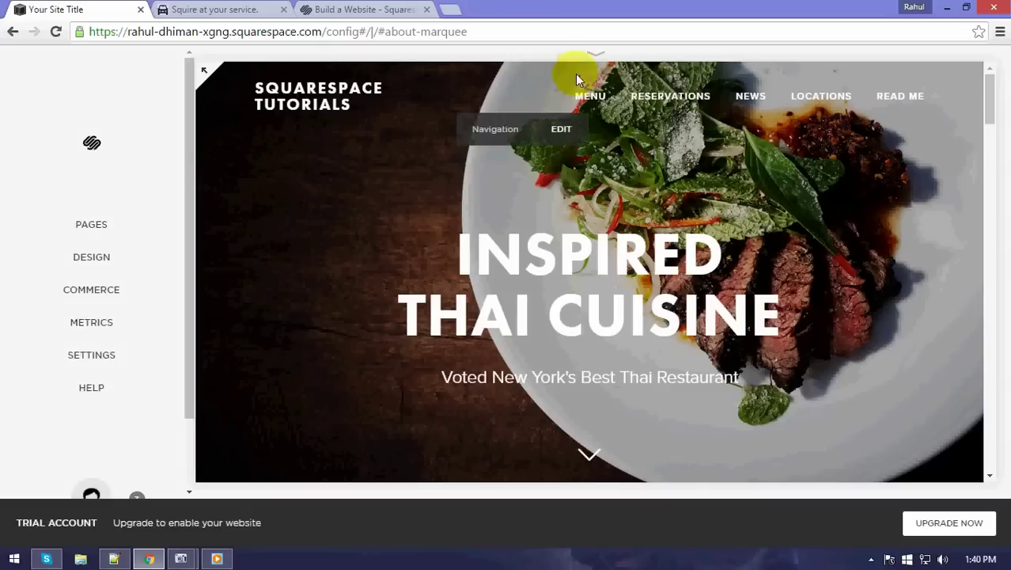
# Show the device preview choices and scroll through the homepage in the phone layout.
pyautogui.click(603, 49)
pyautogui.click(609, 53)
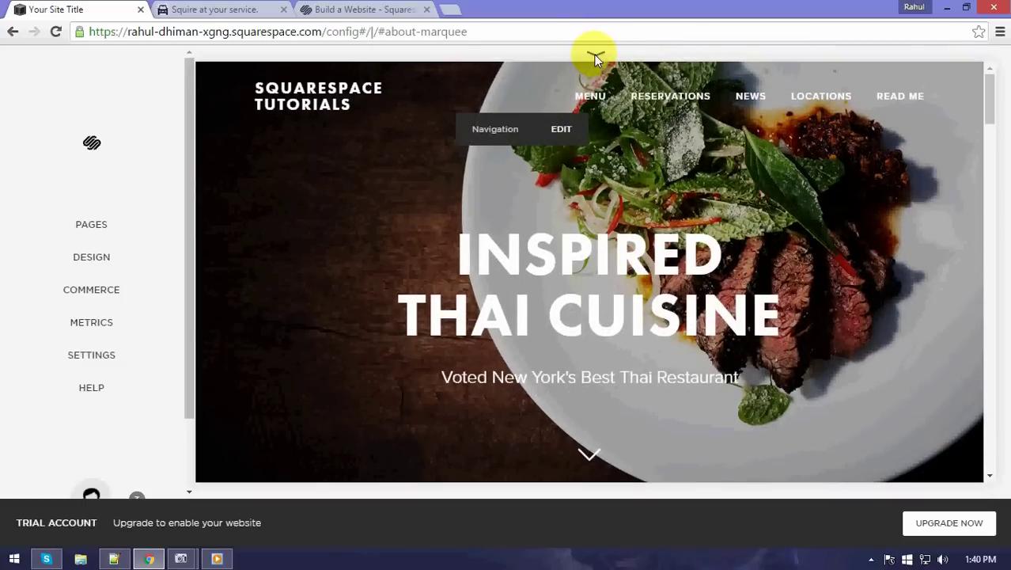
pyautogui.click(592, 52)
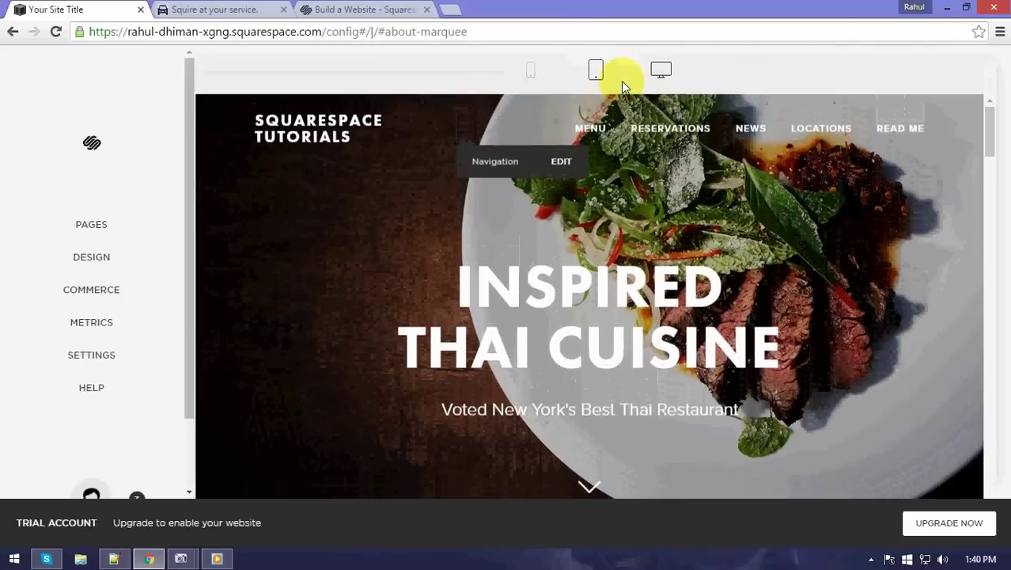
pyautogui.click(531, 70)
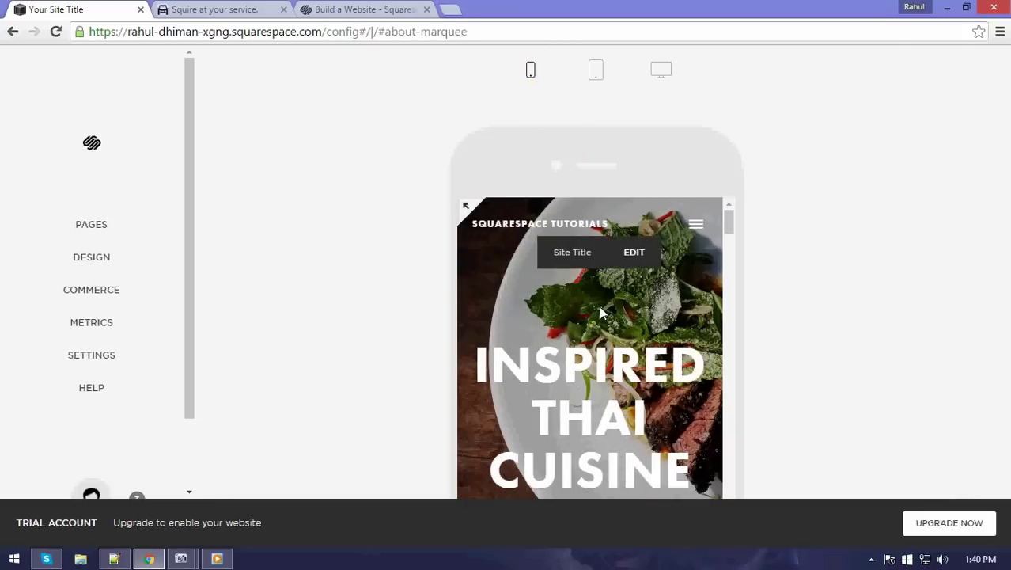
pyautogui.scroll(-5, 600, 308)
pyautogui.scroll(-5, 603, 314)
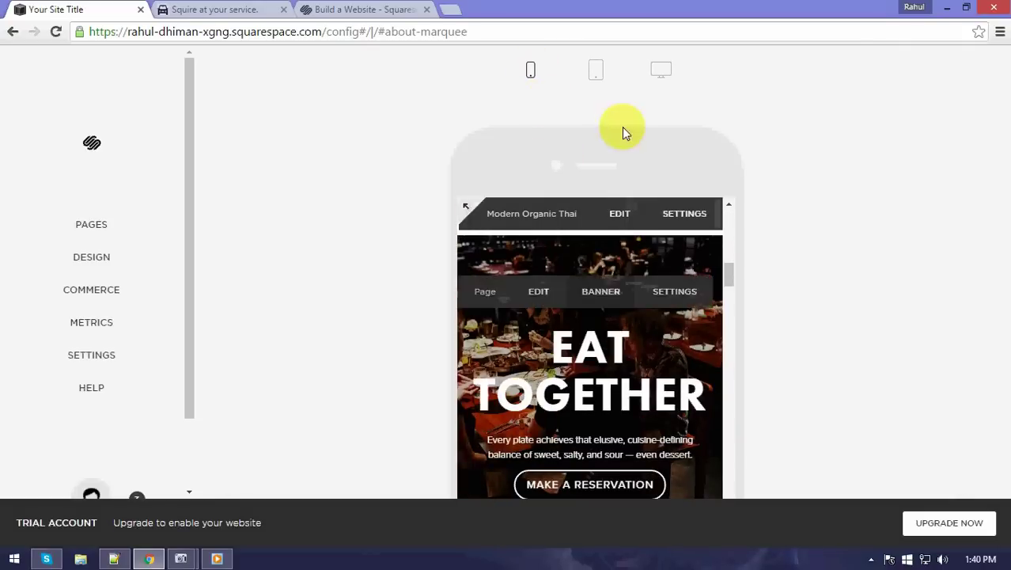
# Check the homepage in the tablet layout, then return to the full desktop layout.
pyautogui.click(596, 70)
pyautogui.scroll(10, 648, 294)
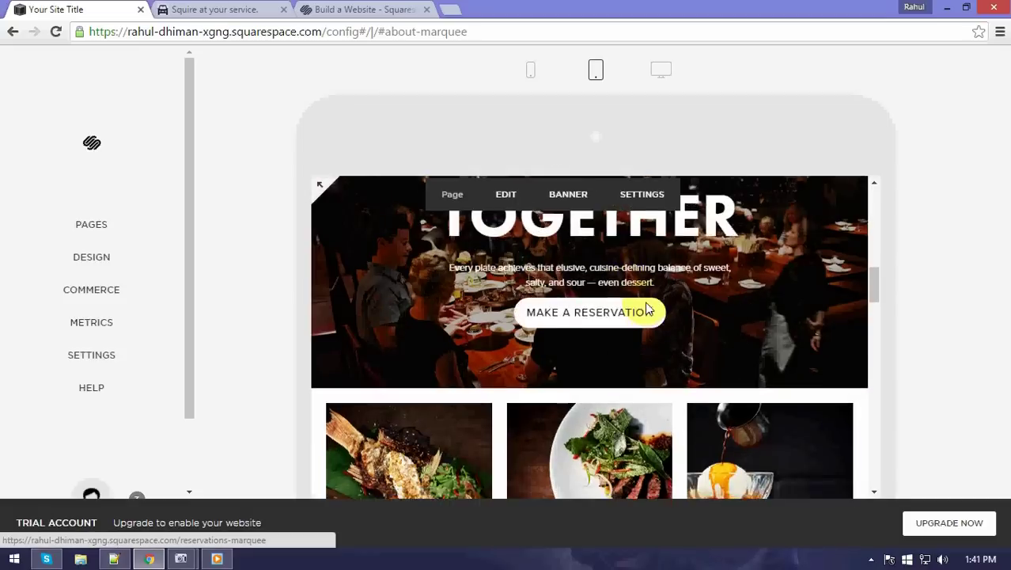
pyautogui.click(665, 71)
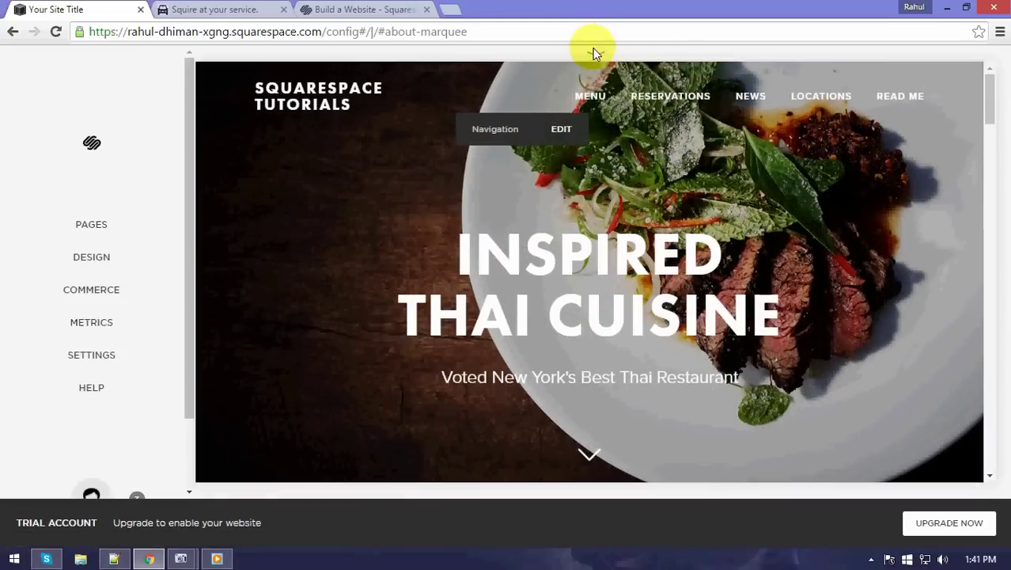
# Scroll through the phone layout again, then leave the preview on the tablet layout.
pyautogui.moveTo(593, 64)
pyautogui.click(531, 69)
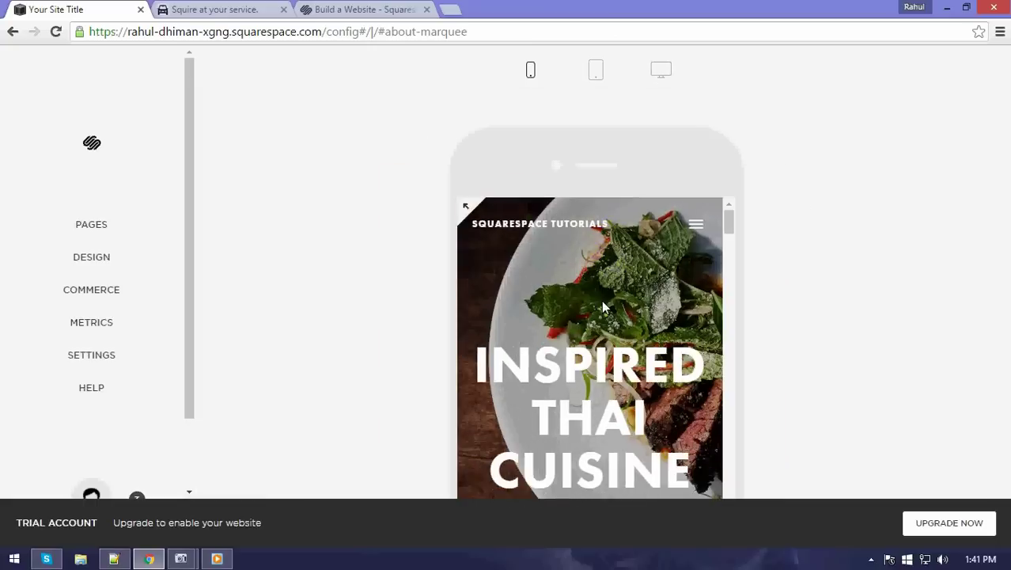
pyautogui.scroll(-10, 601, 304)
pyautogui.scroll(-10, 603, 307)
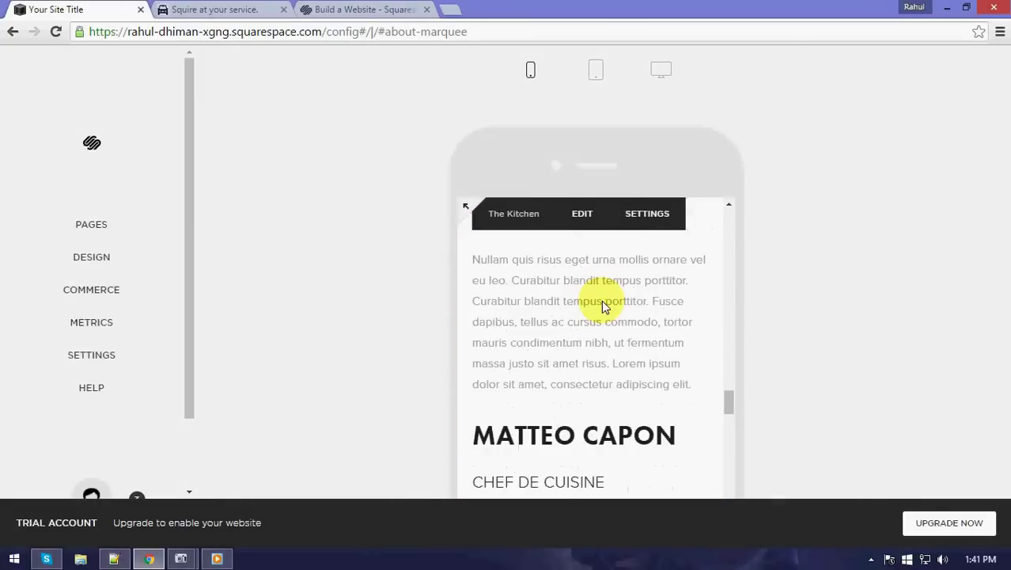
pyautogui.scroll(-10, 603, 307)
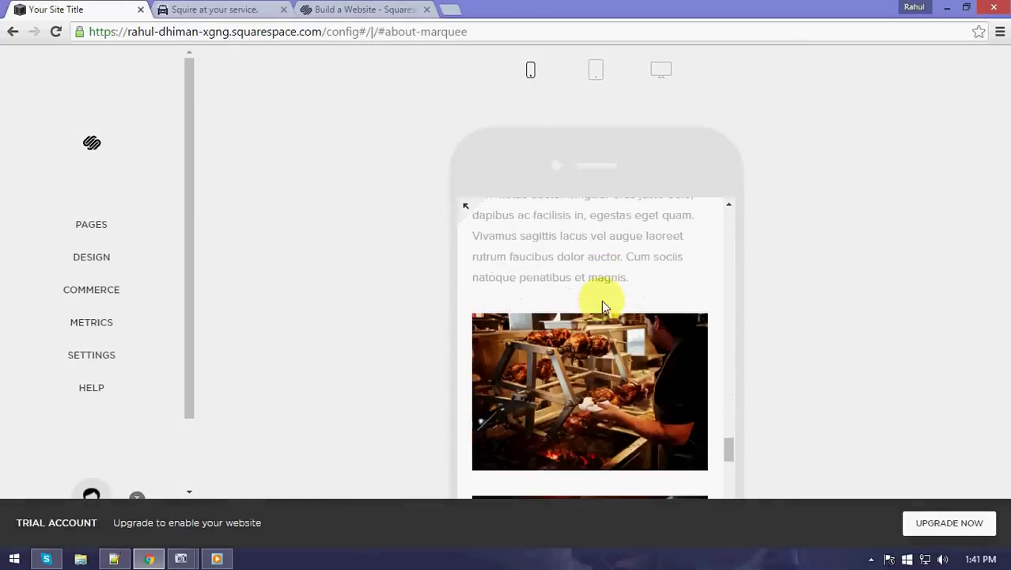
pyautogui.scroll(10, 602, 301)
pyautogui.scroll(10, 602, 305)
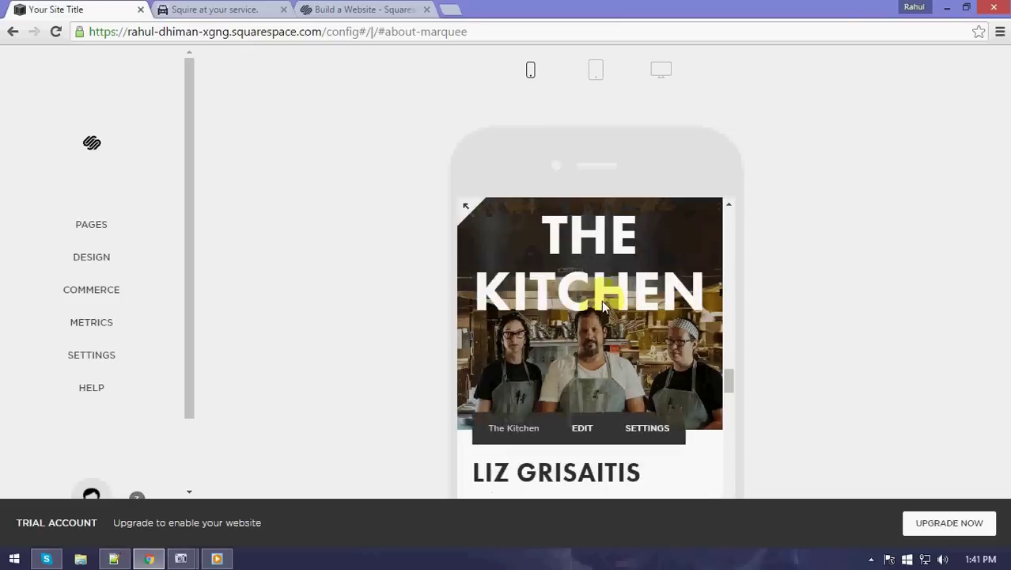
pyautogui.scroll(10, 602, 302)
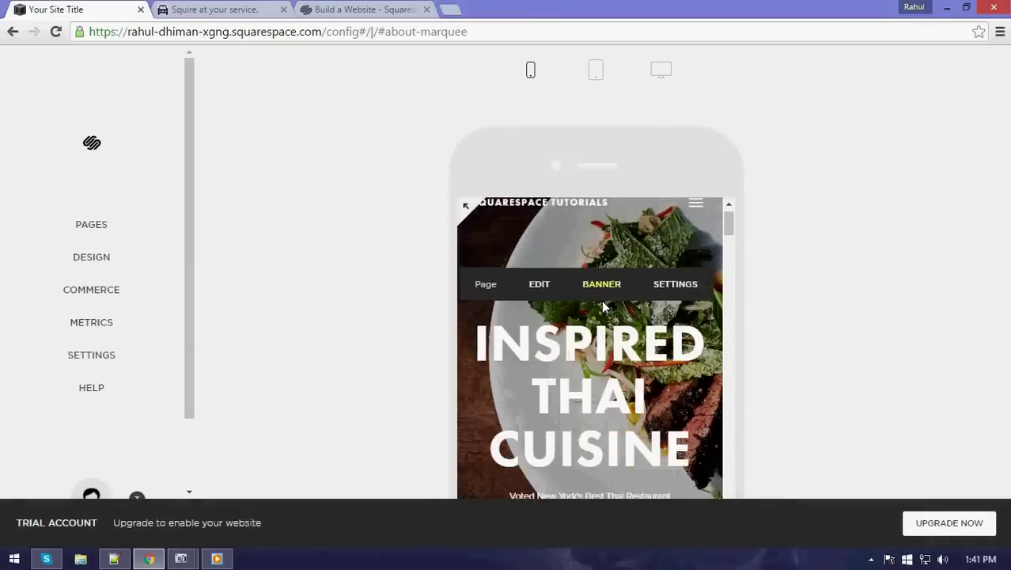
pyautogui.click(606, 79)
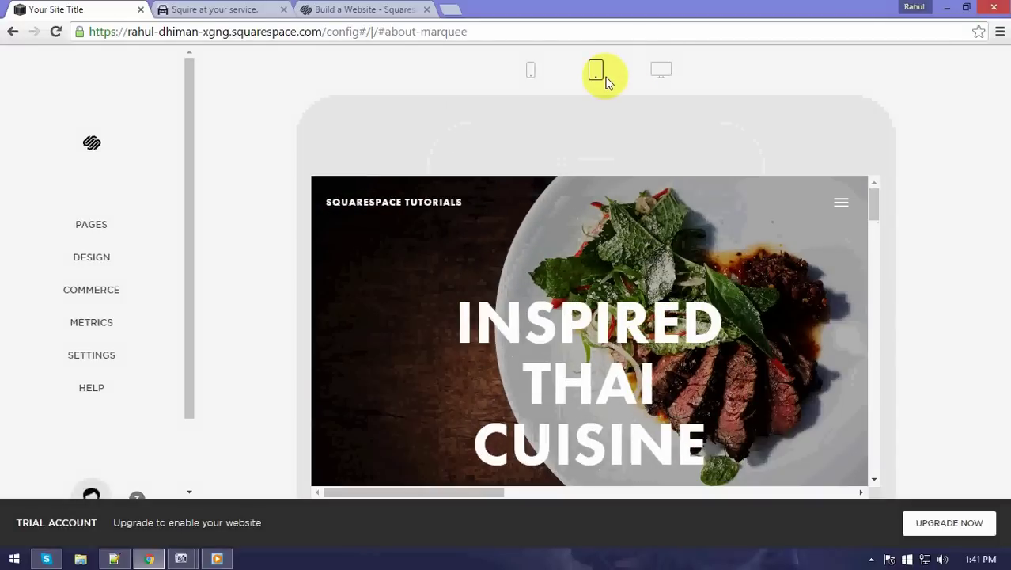